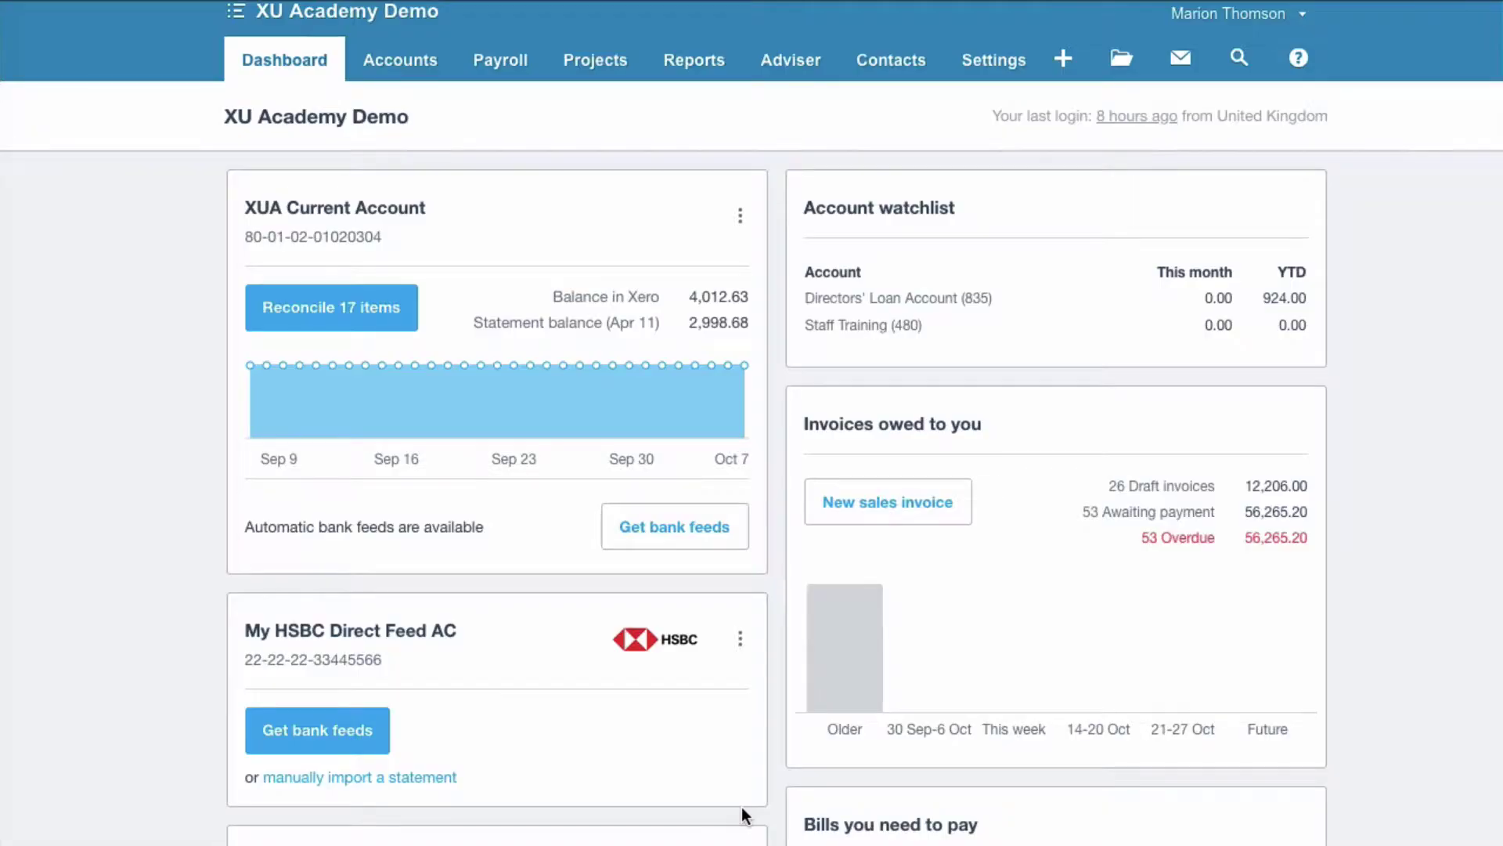
Go to General settings and open the Users list.
left_click(994, 60)
left_click(1000, 108)
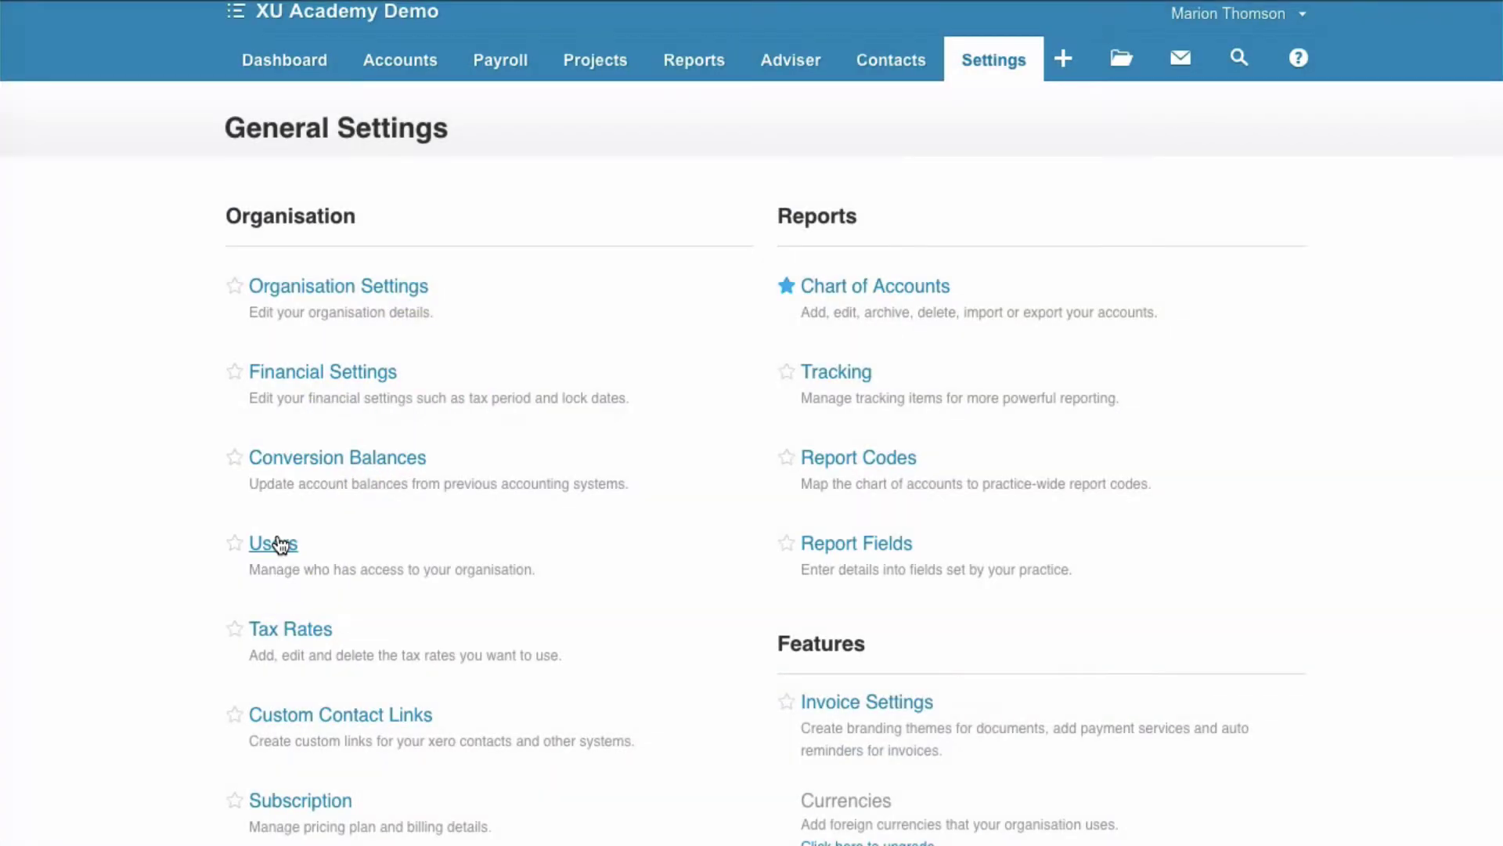
left_click(280, 546)
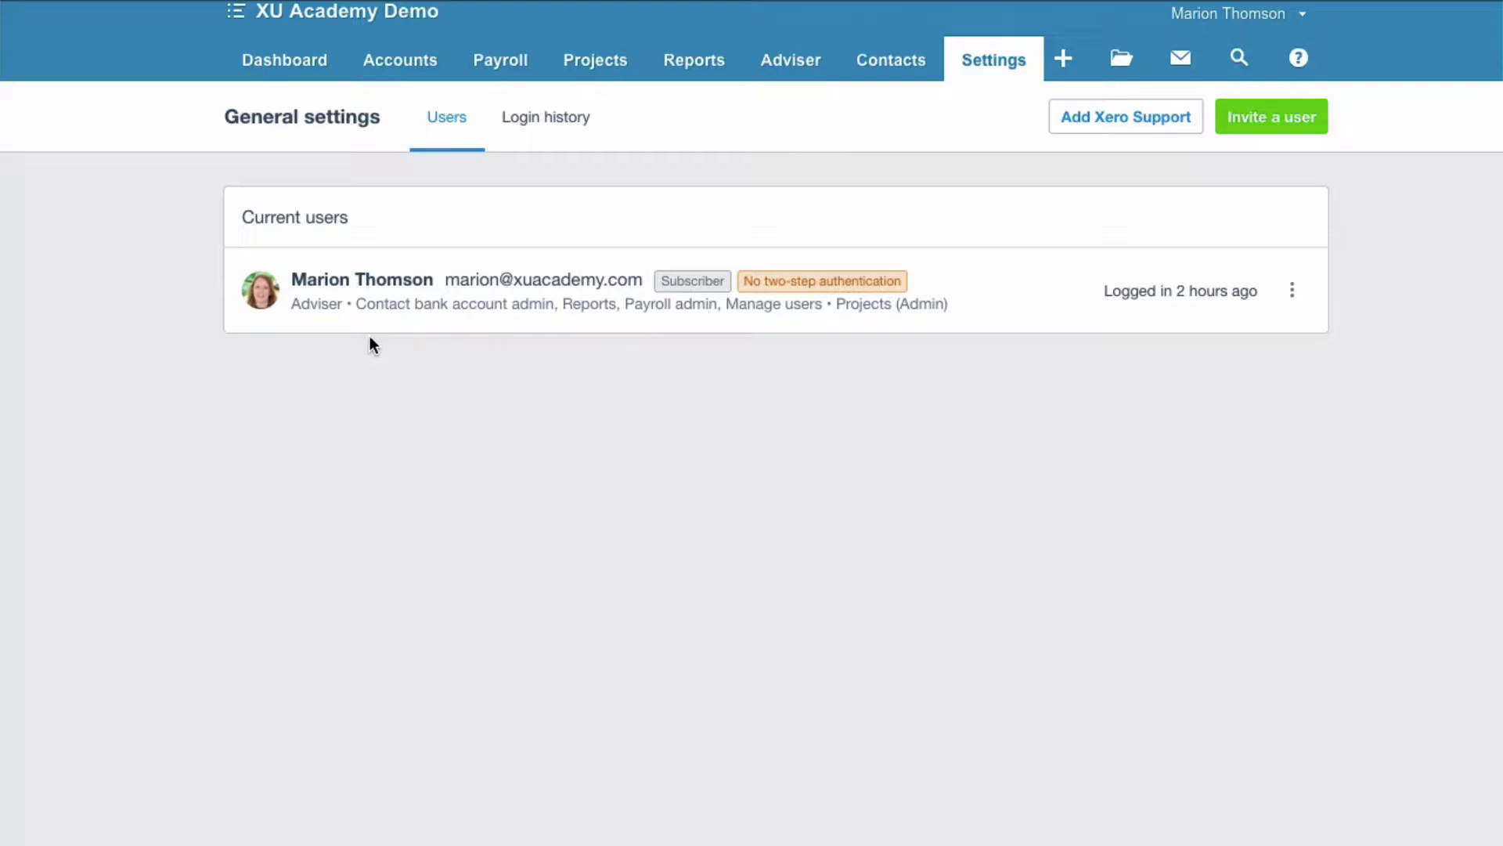
Open the current user's Change permissions page, then return to the Users list.
left_click(1292, 294)
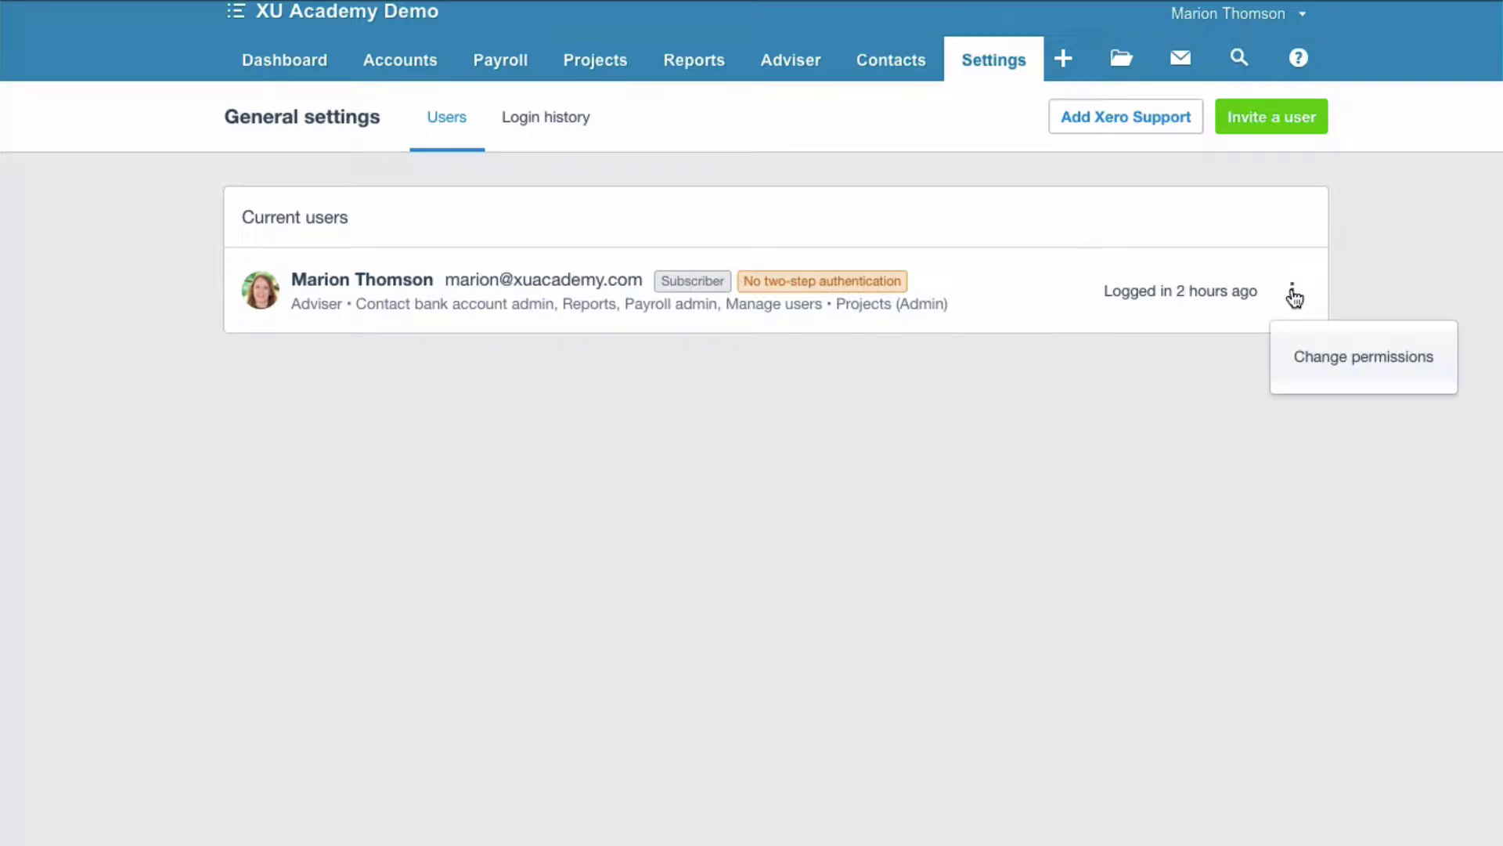
left_click(1329, 361)
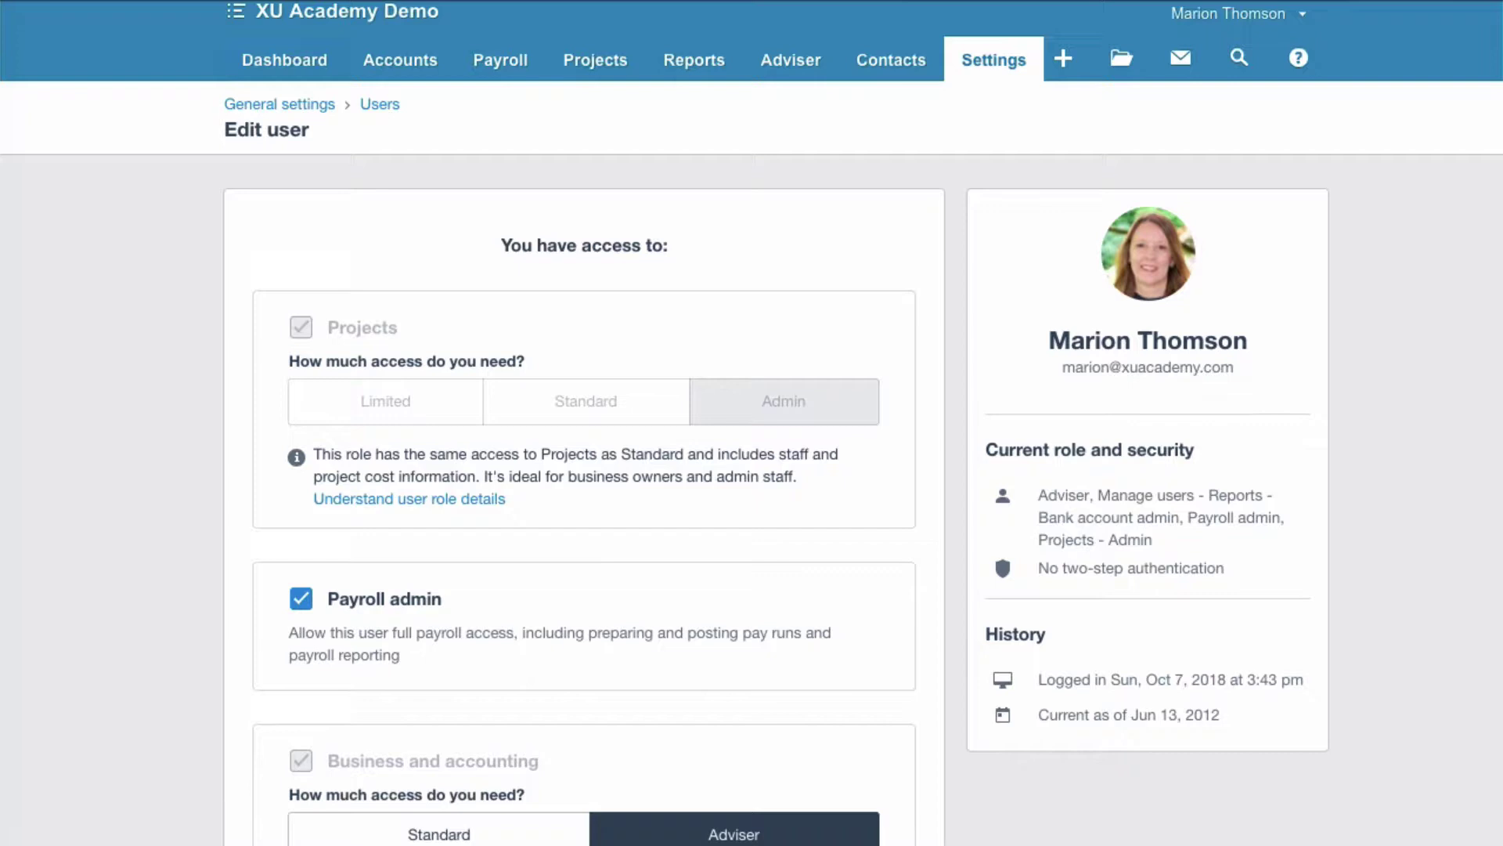
left_click(380, 105)
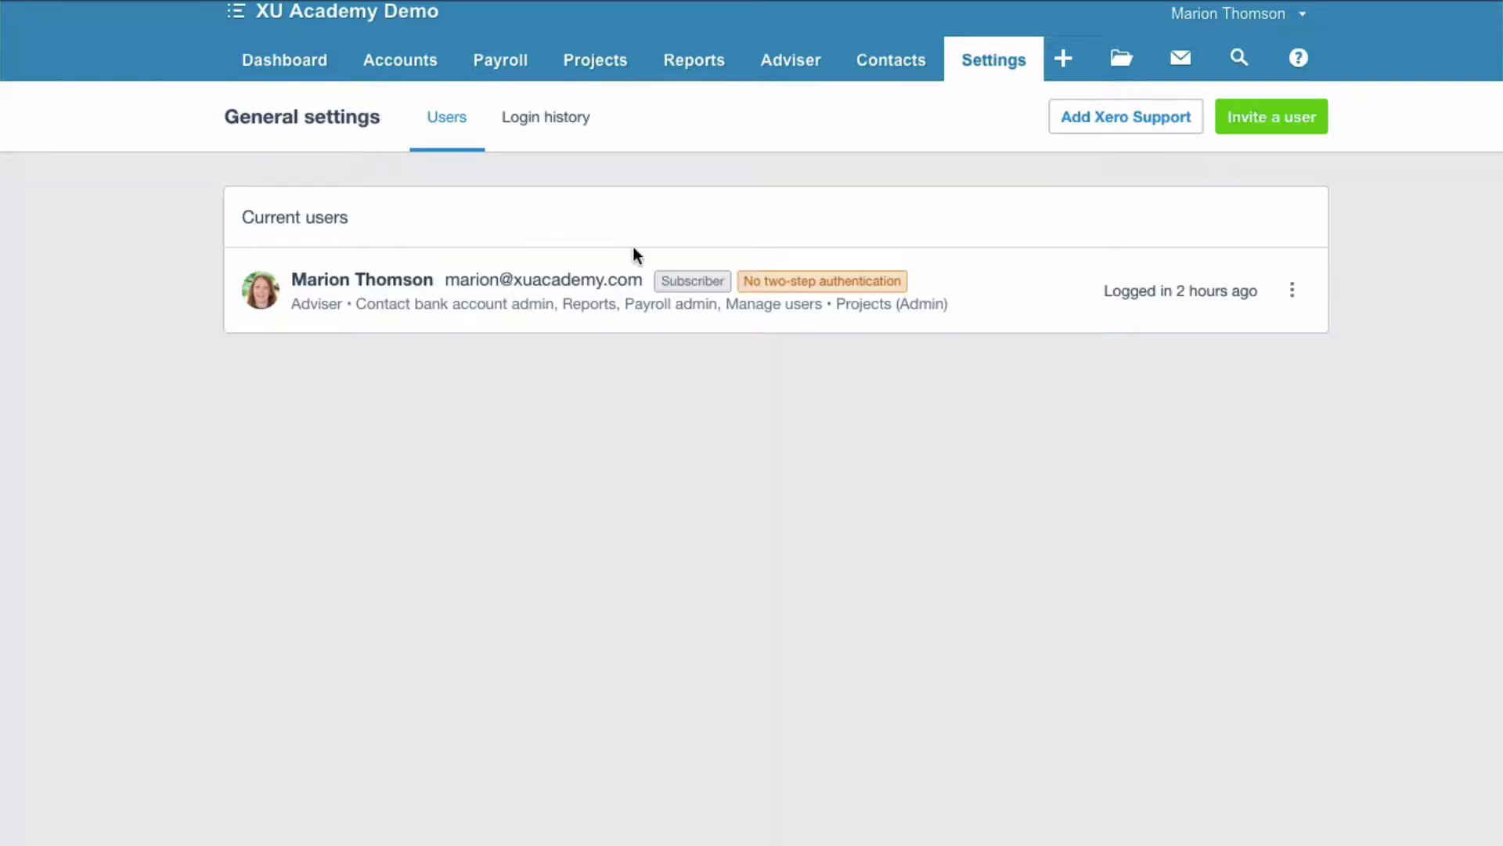
Start a new user invite and enter the new user's first and last name.
left_click(1270, 119)
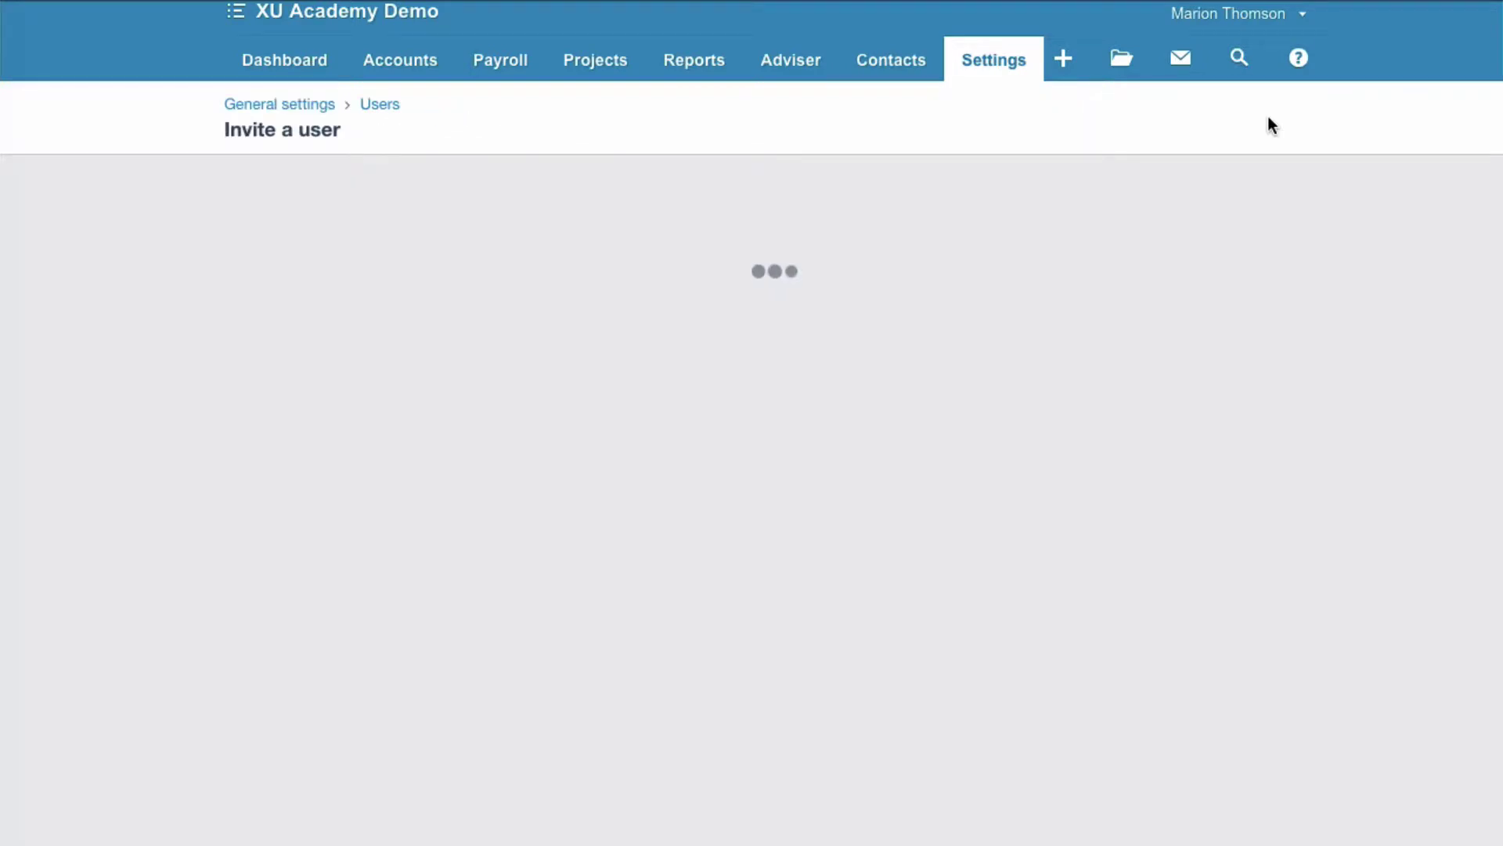
left_click(534, 339)
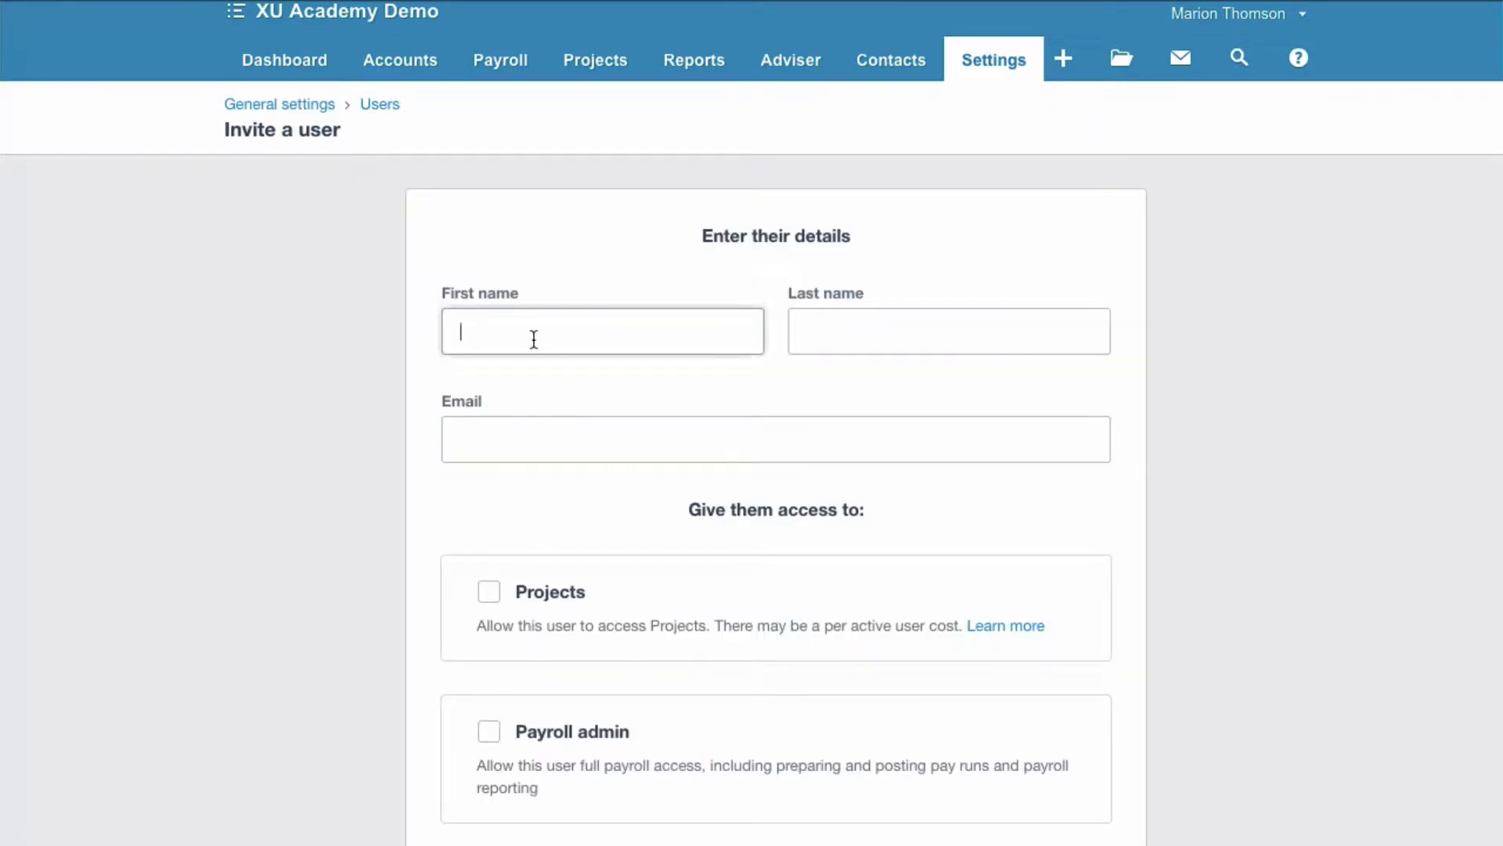
key("Tab")
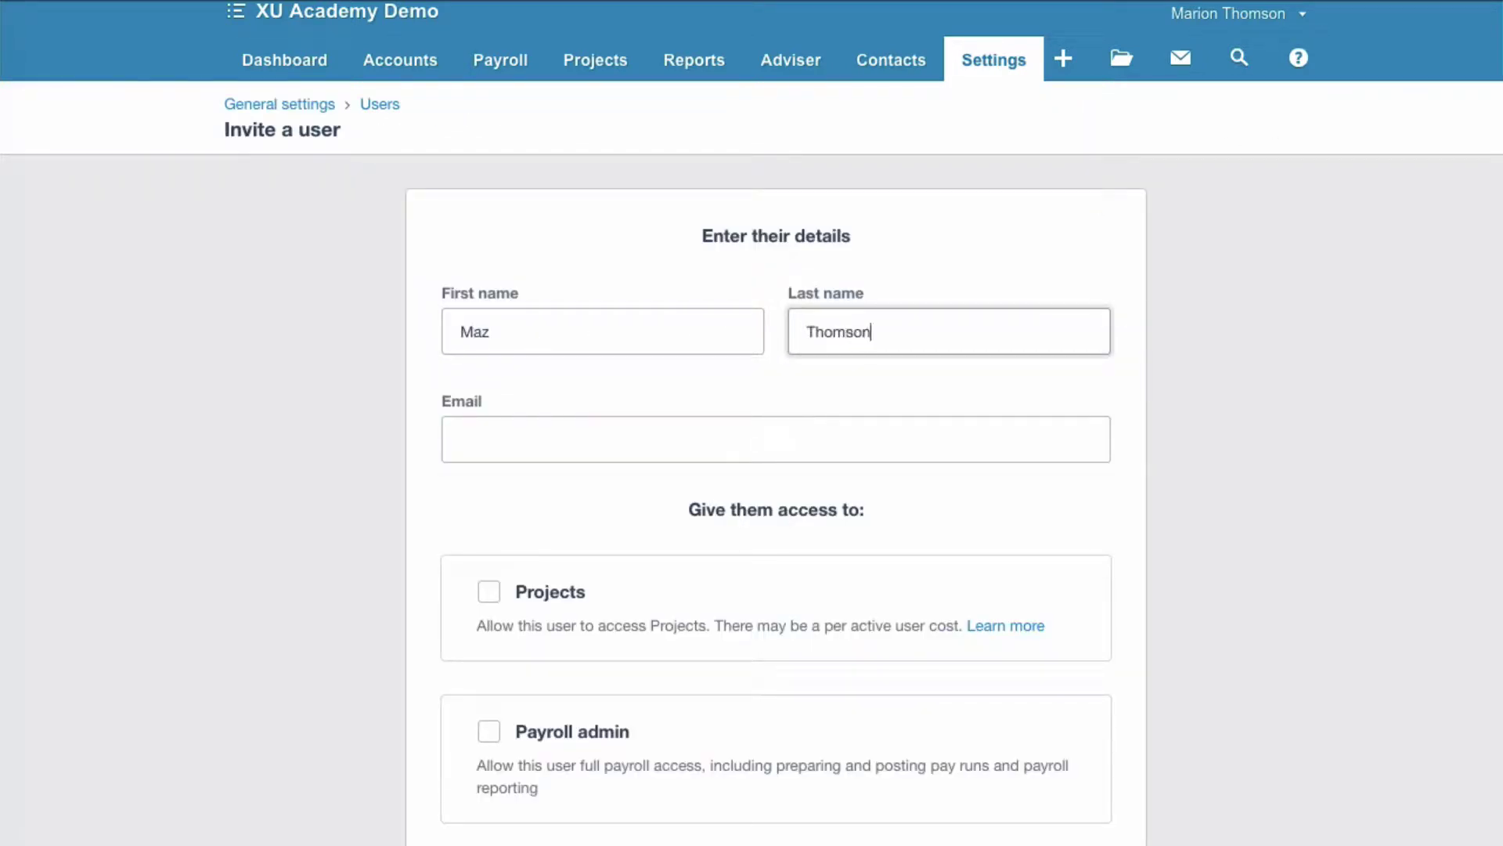
Tick and untick Projects and Payroll admin access, leaving both unchecked.
scroll(601, 416, "down", 3)
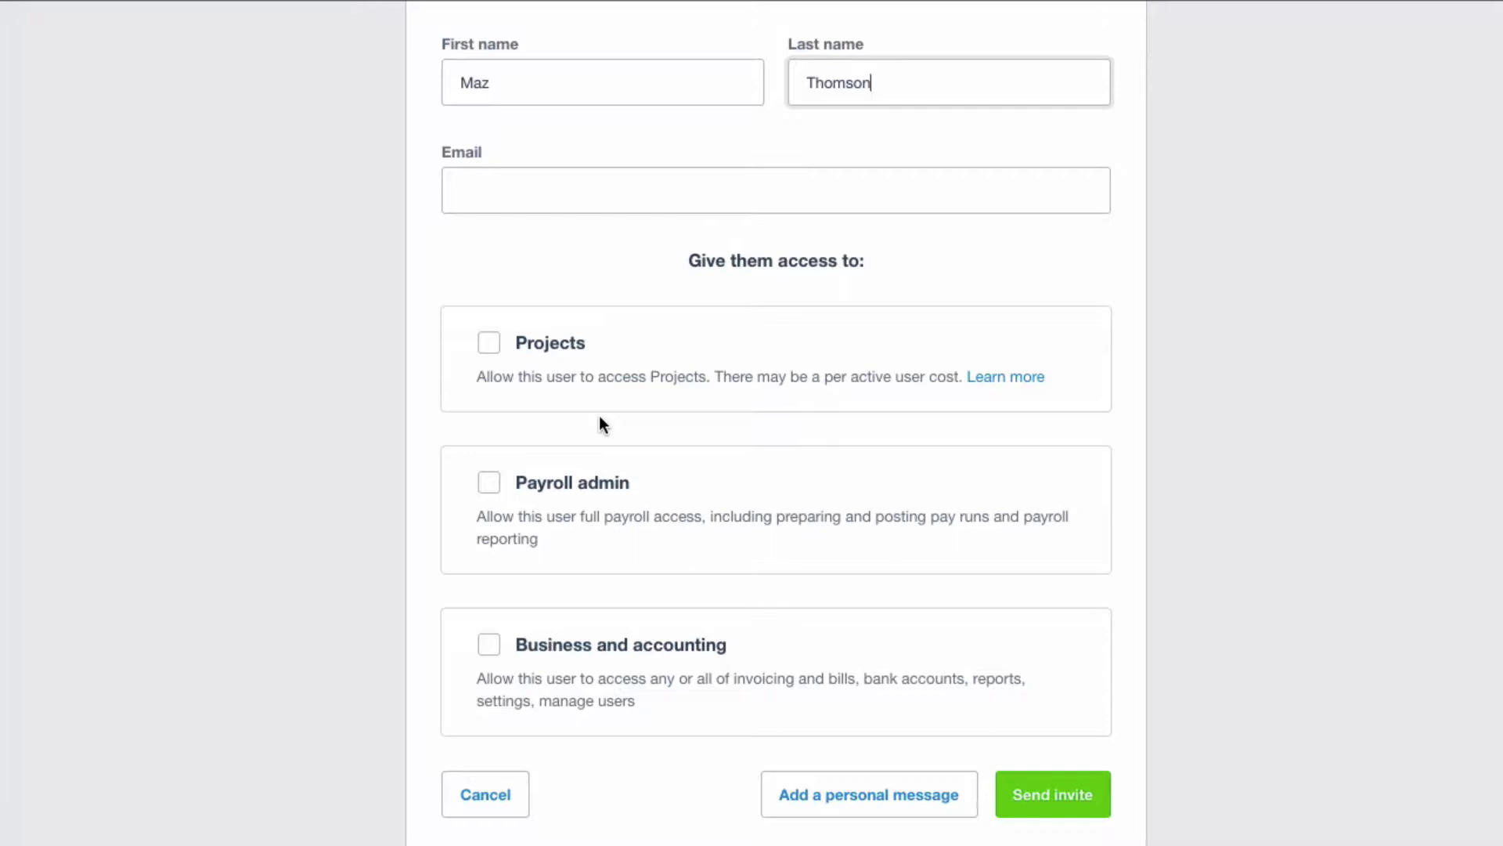
left_click(492, 345)
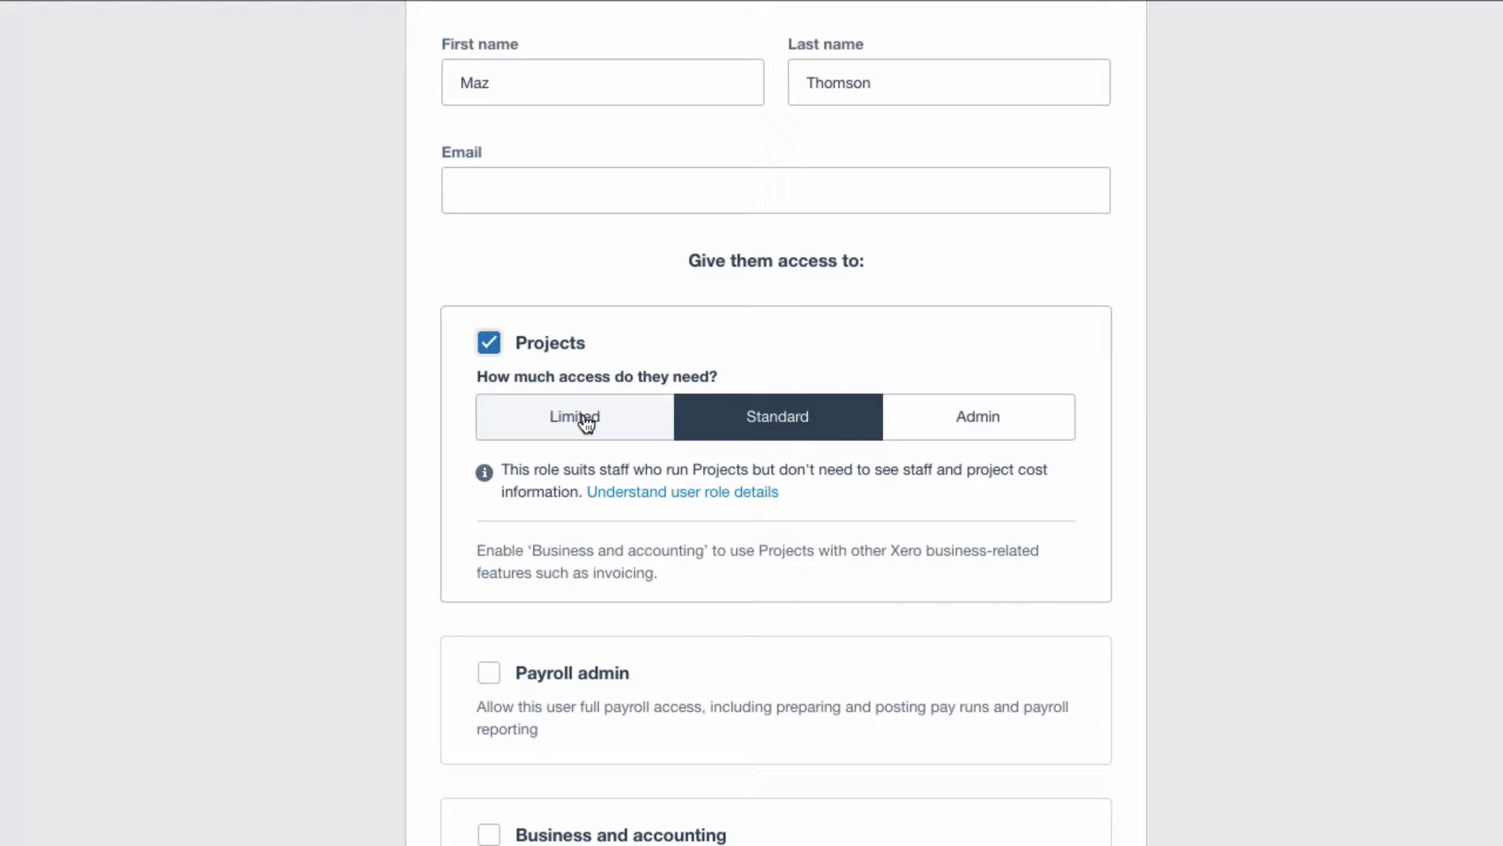
left_click(492, 345)
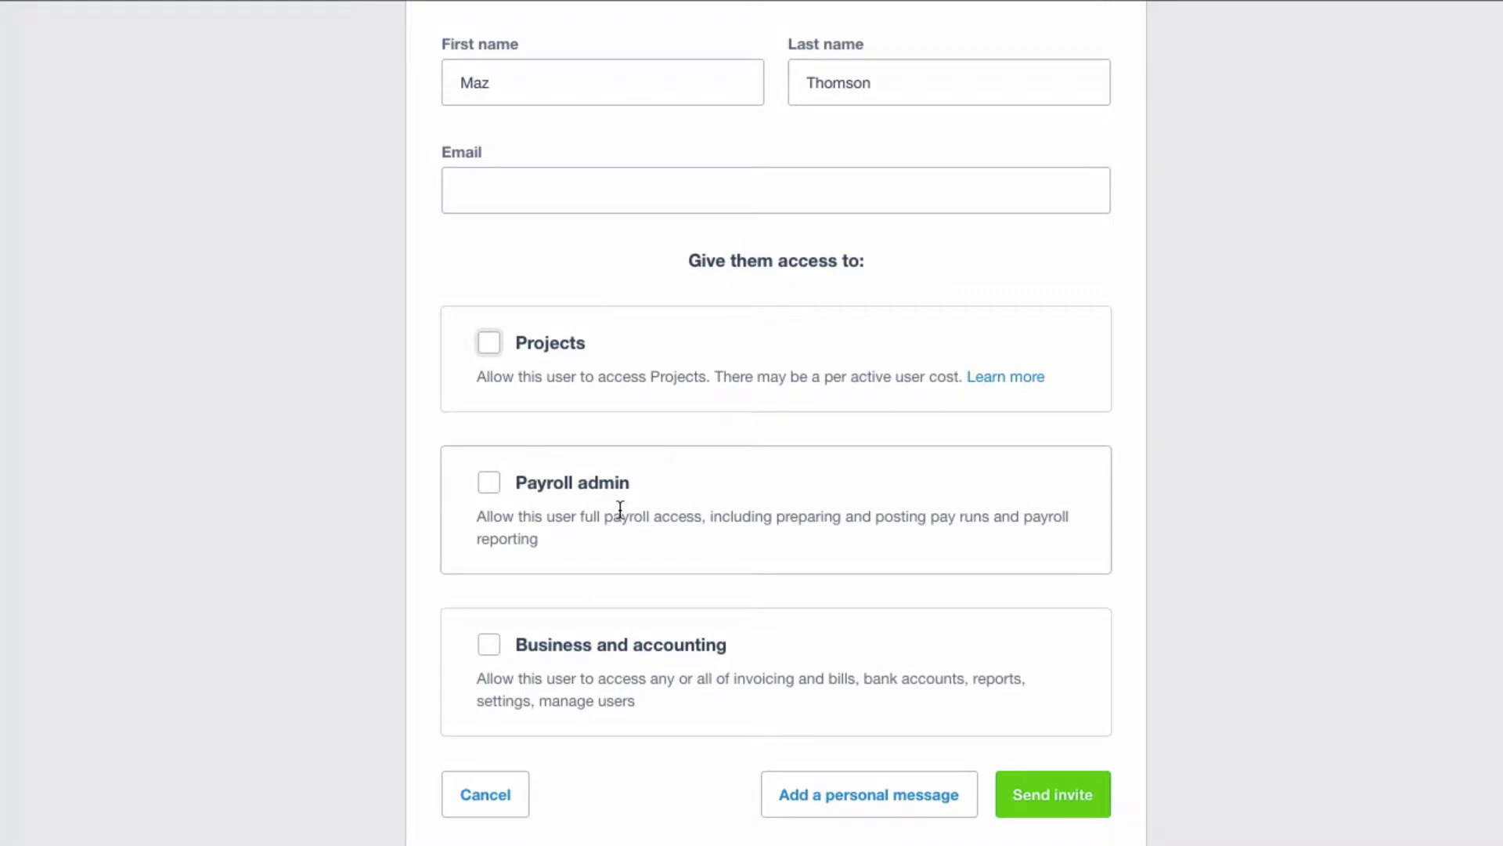
left_click(494, 486)
left_click(491, 482)
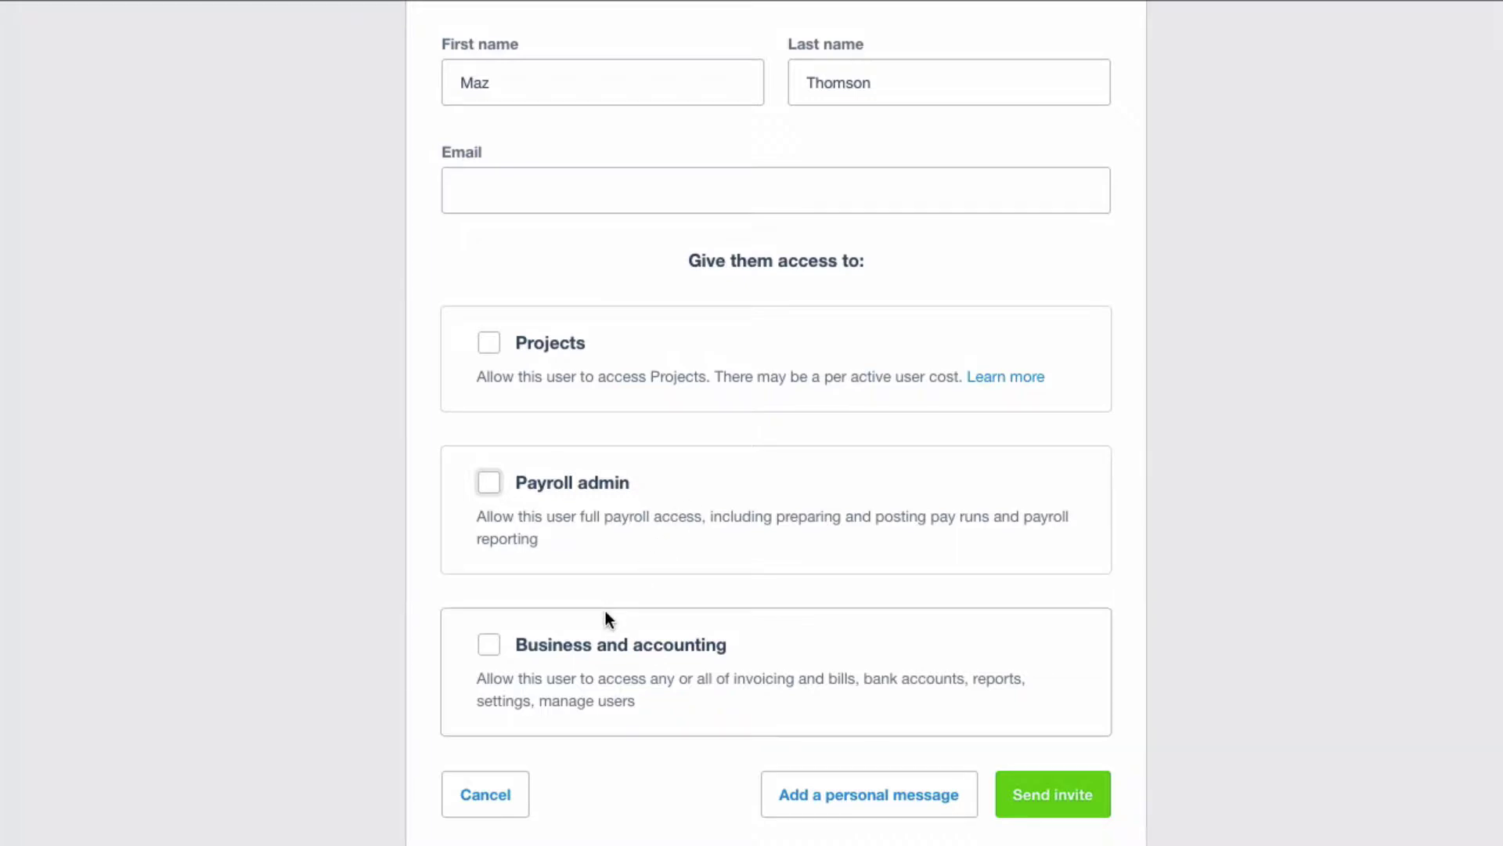
Grant Business and accounting access at the Read only level and review the remaining options.
left_click(490, 645)
scroll(765, 584, "down", 3)
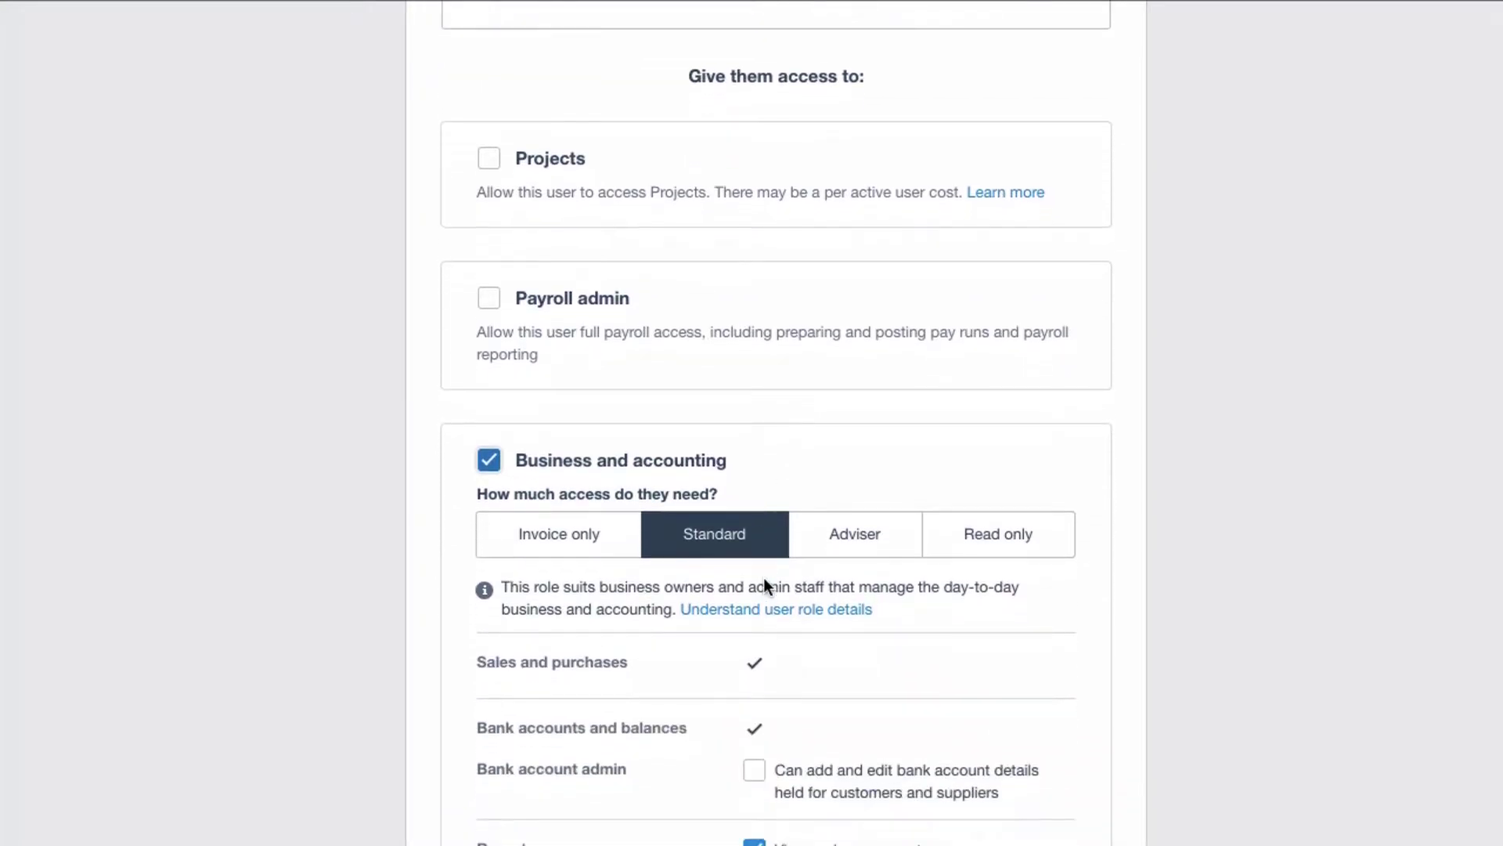
scroll(765, 584, "down", 1)
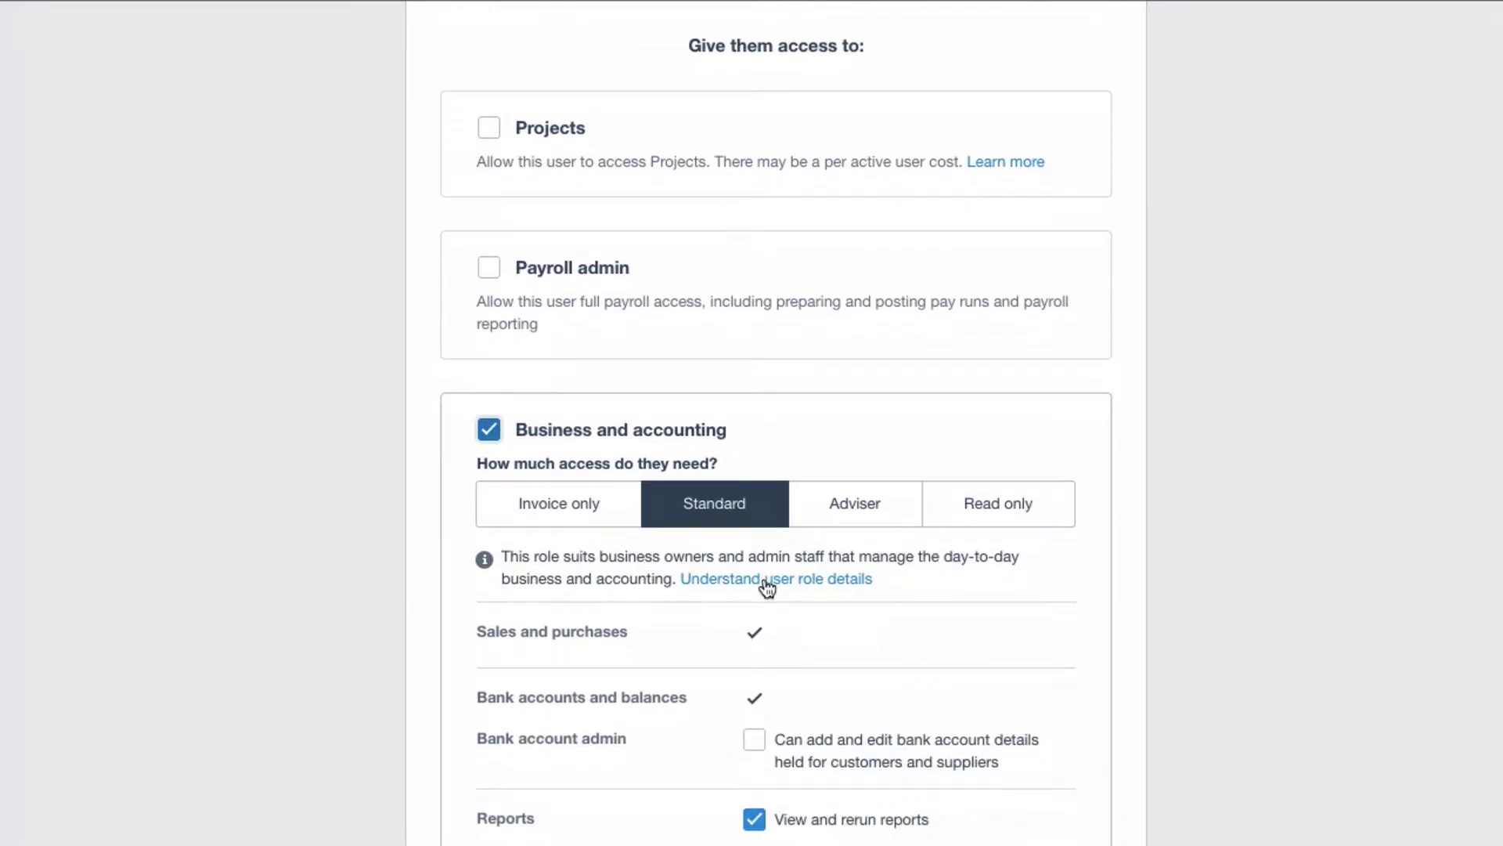
left_click(1014, 507)
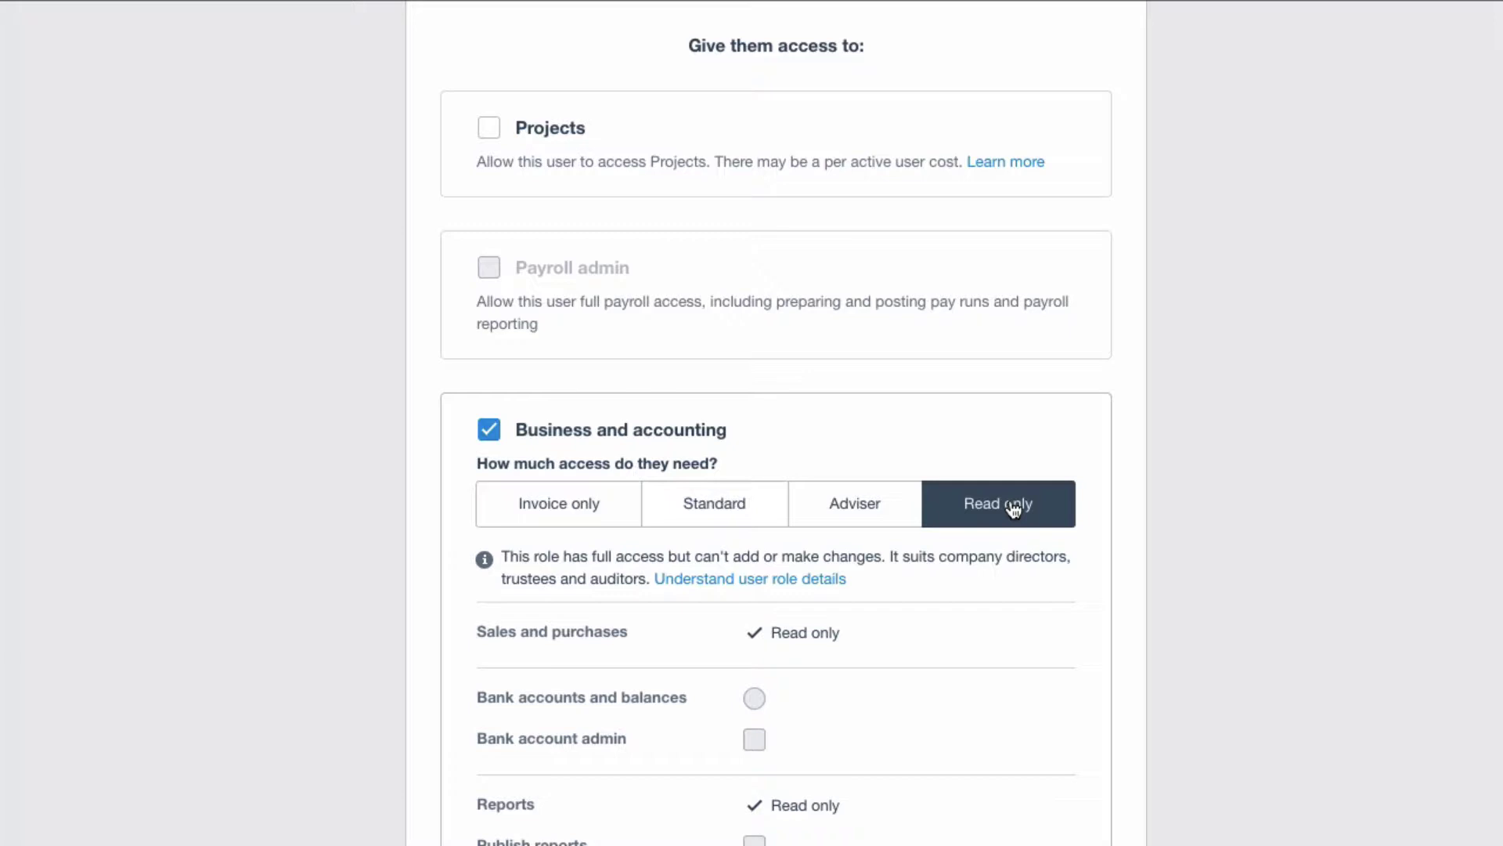
scroll(976, 614, "down", 1)
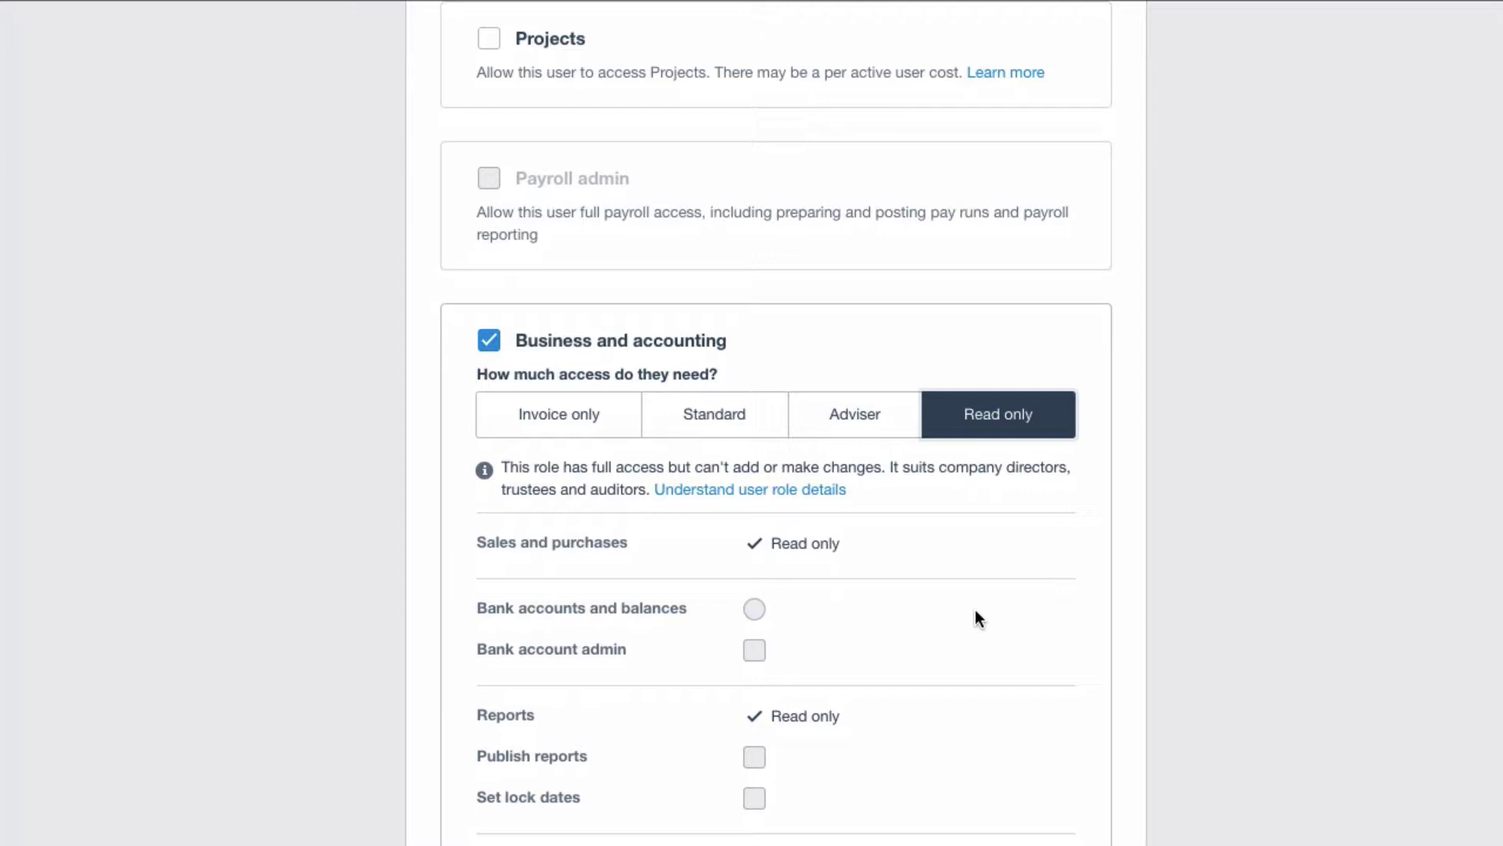
scroll(975, 611, "down", 2)
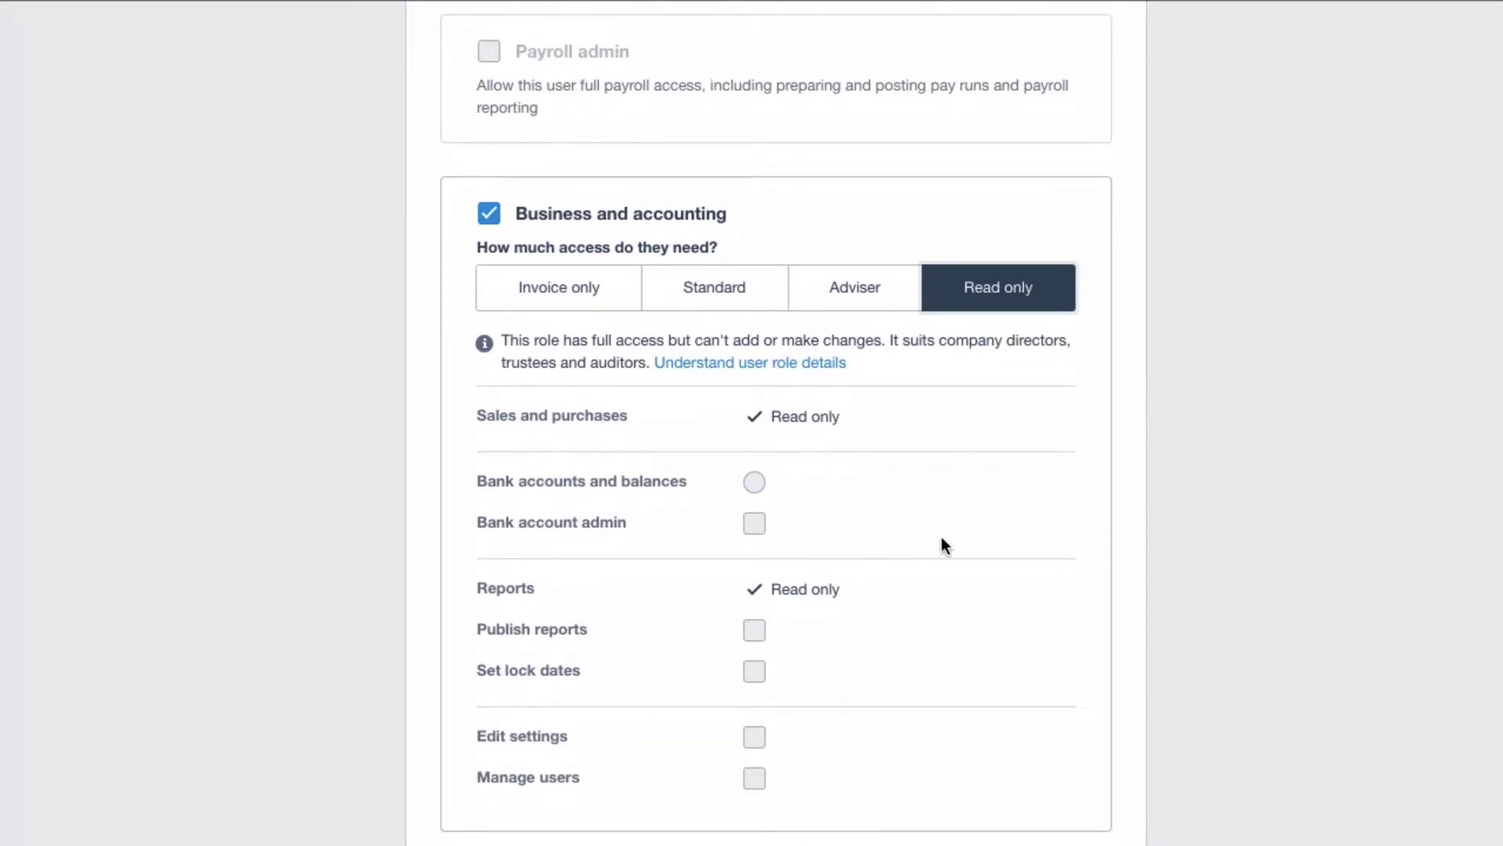
scroll(941, 537, "down", 1)
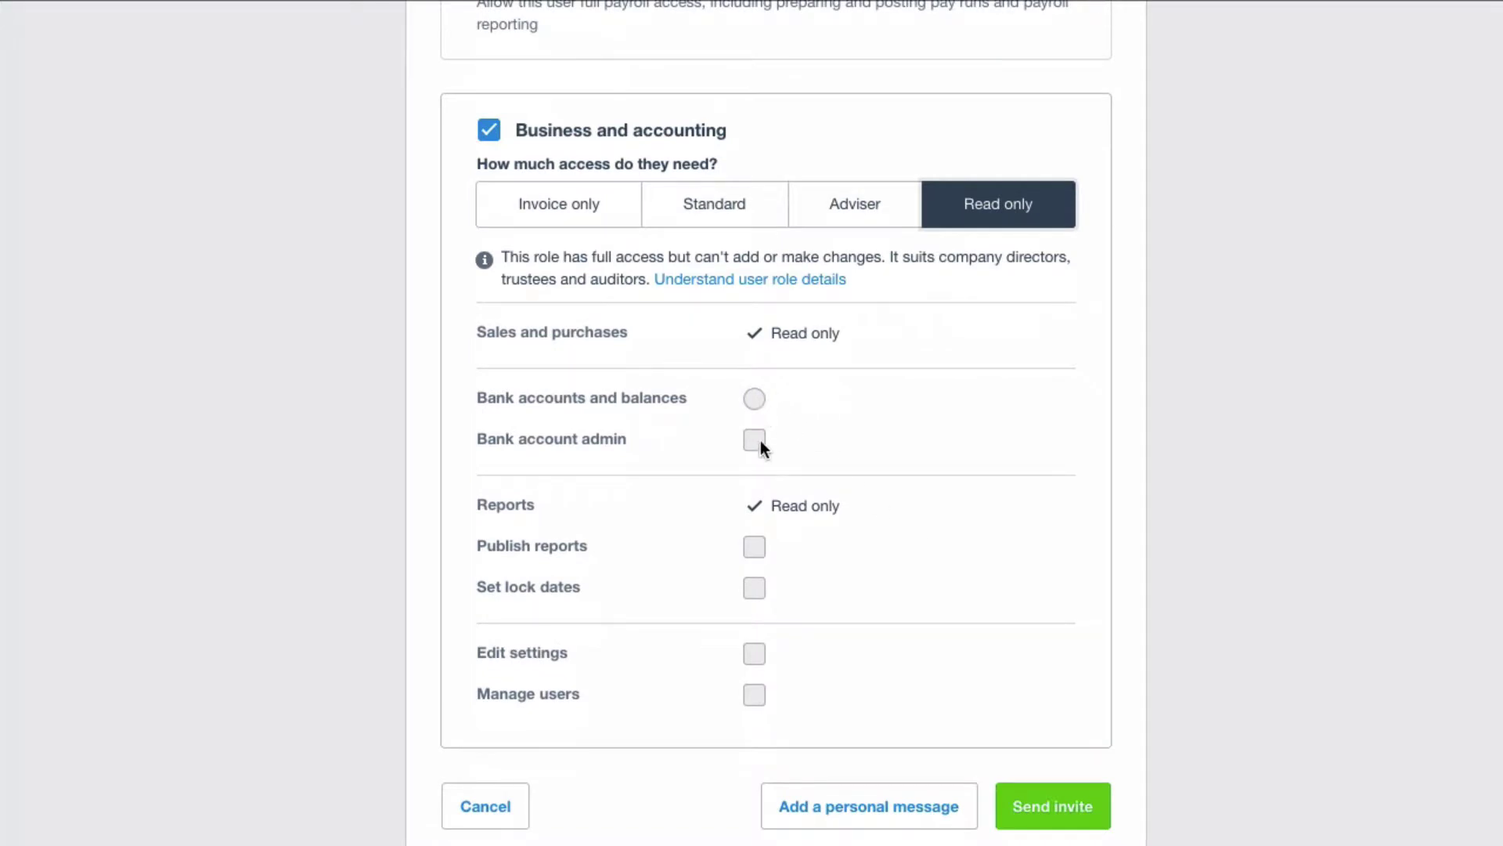
scroll(910, 626, "up", 3)
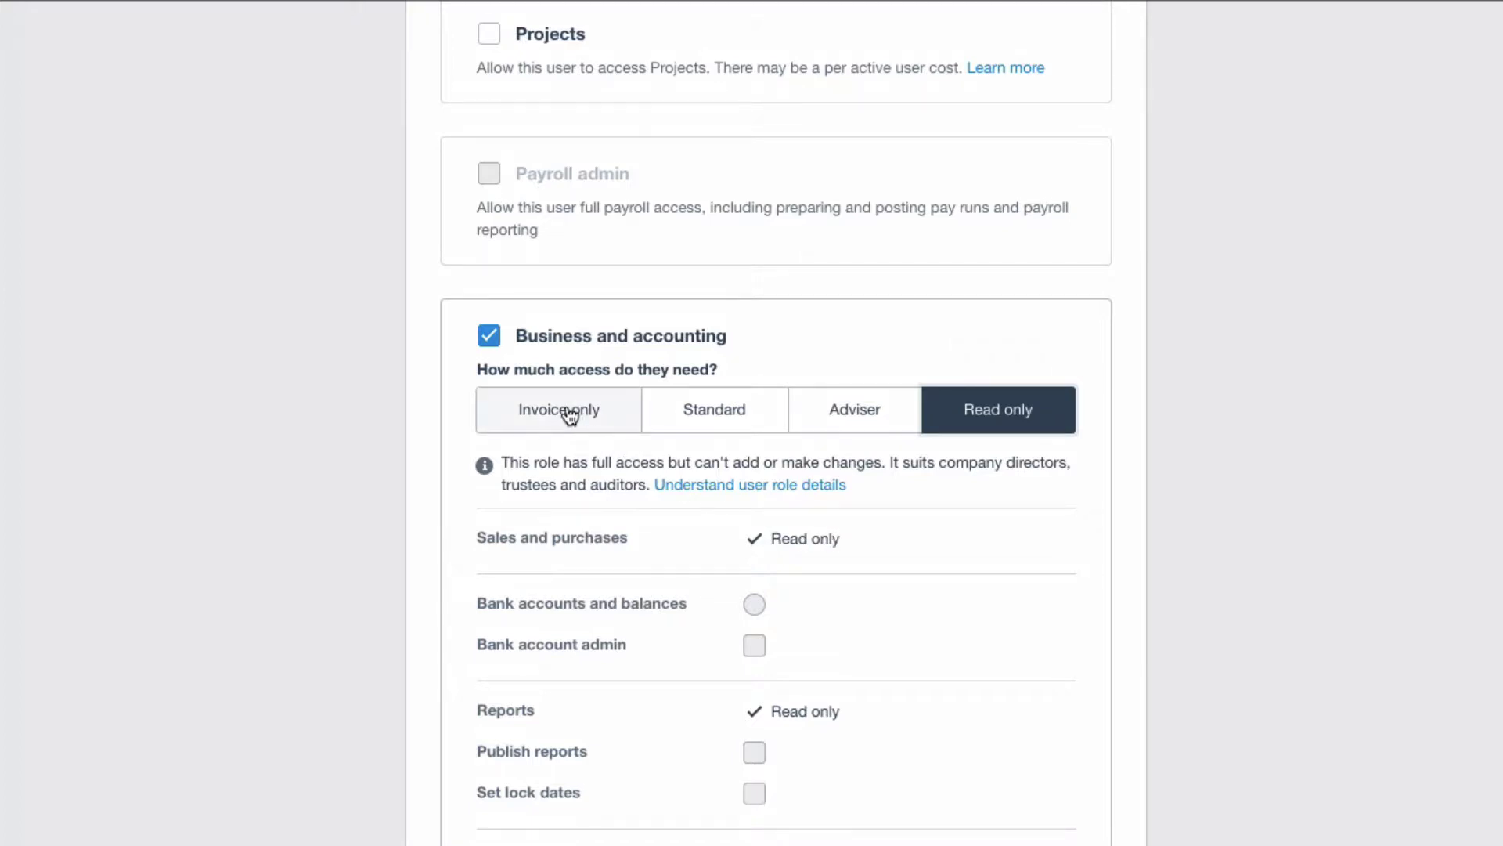
Switch Business and accounting access to Invoice only with Only create drafts, reviewing the options.
left_click(569, 416)
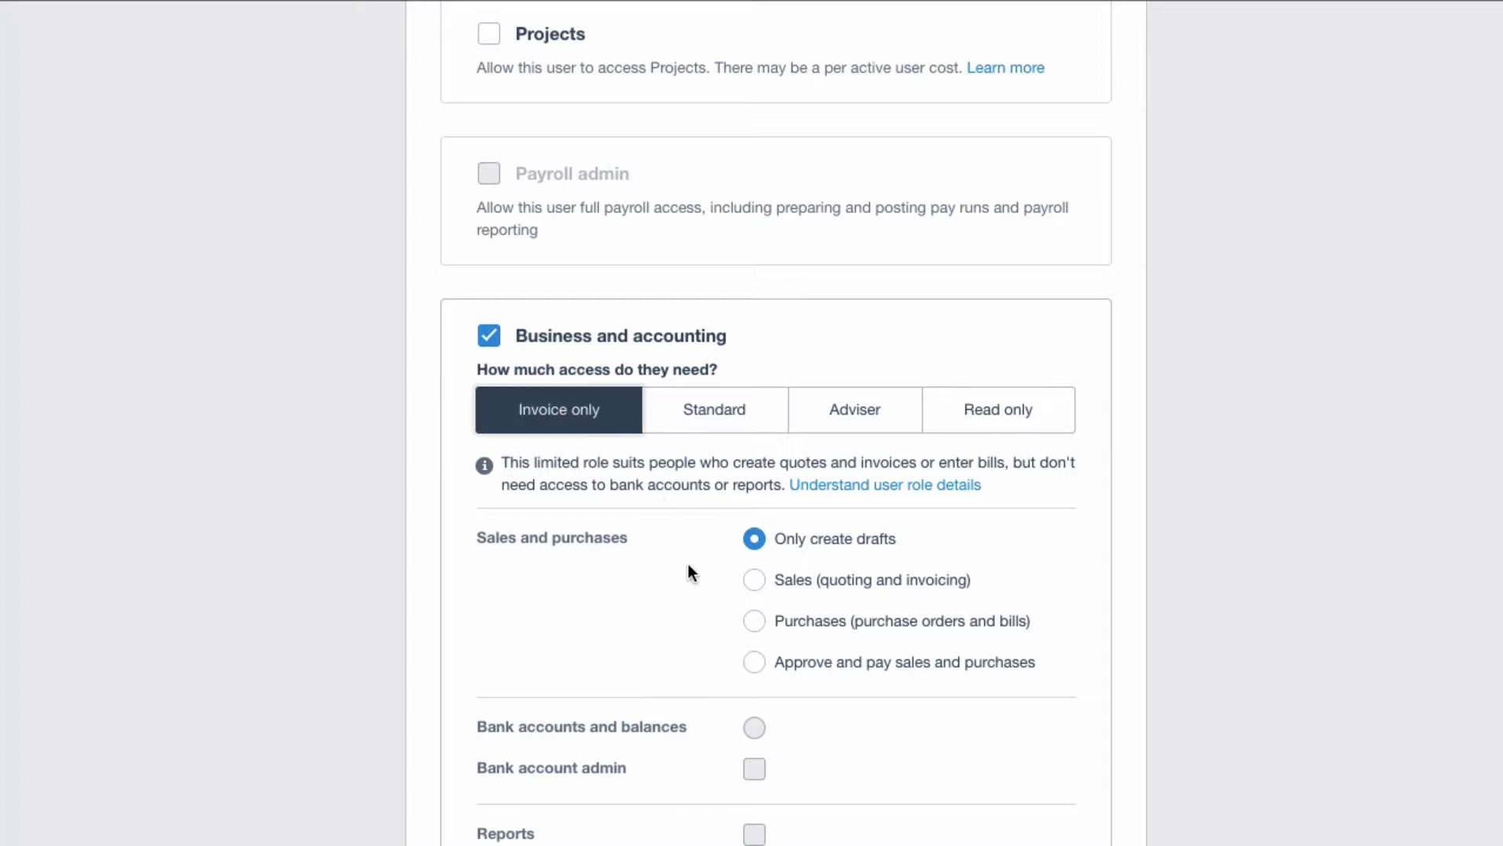
scroll(687, 572, "down", 1)
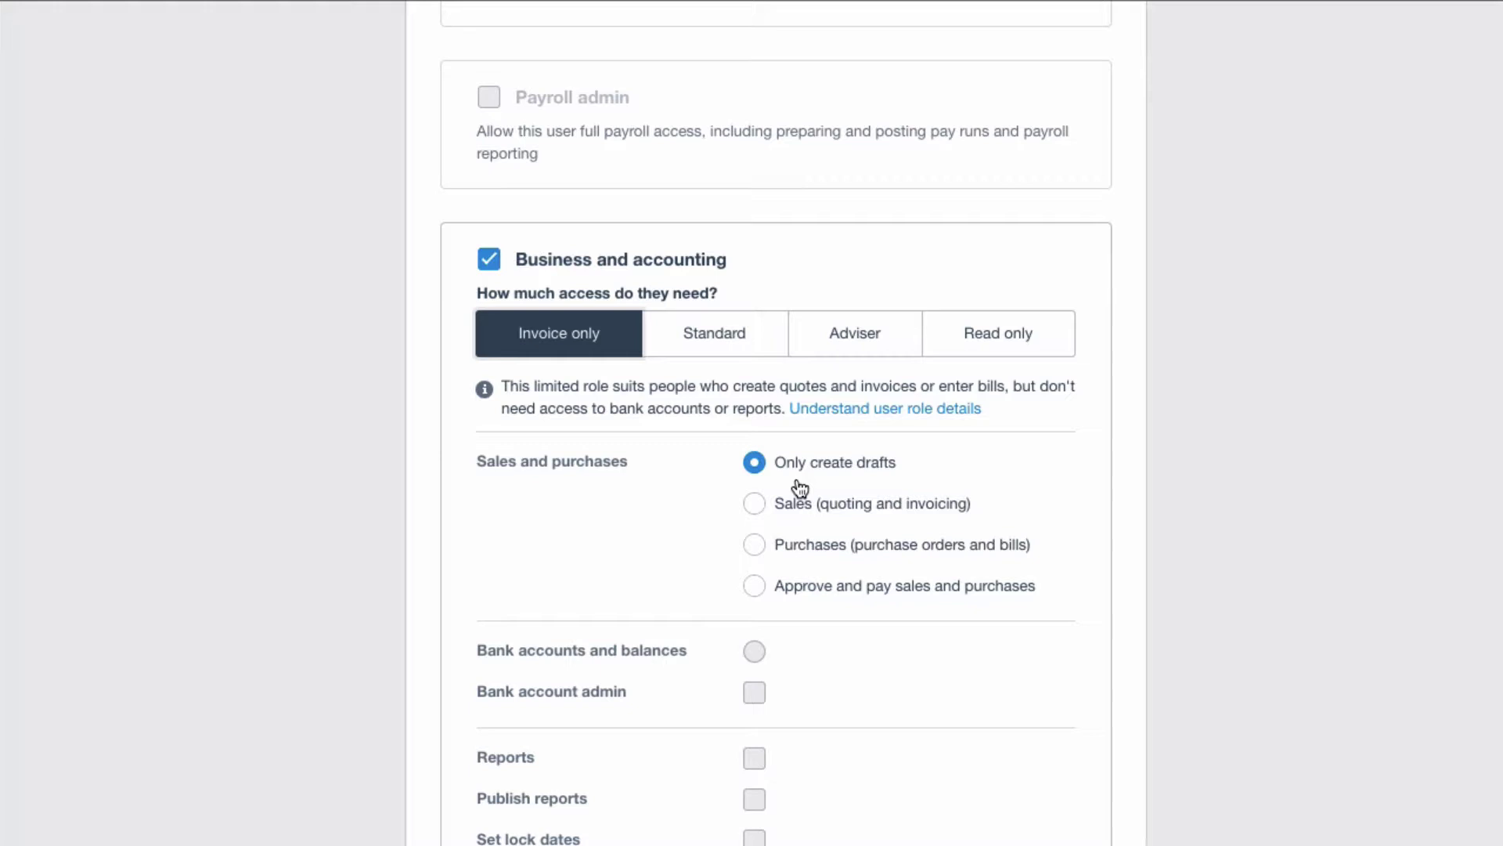
scroll(799, 489, "down", 2)
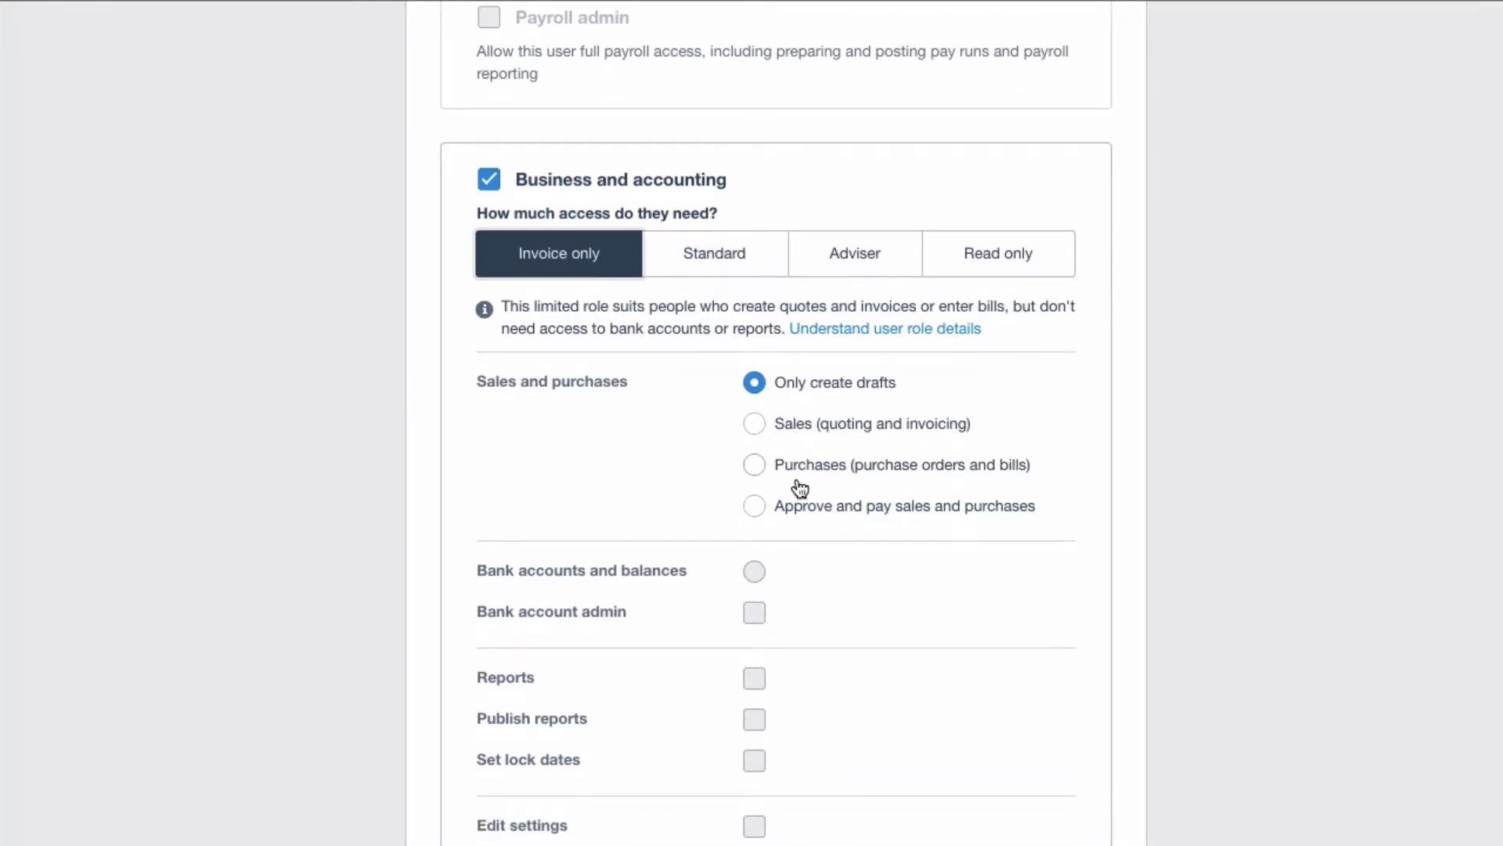
scroll(800, 489, "up", 2)
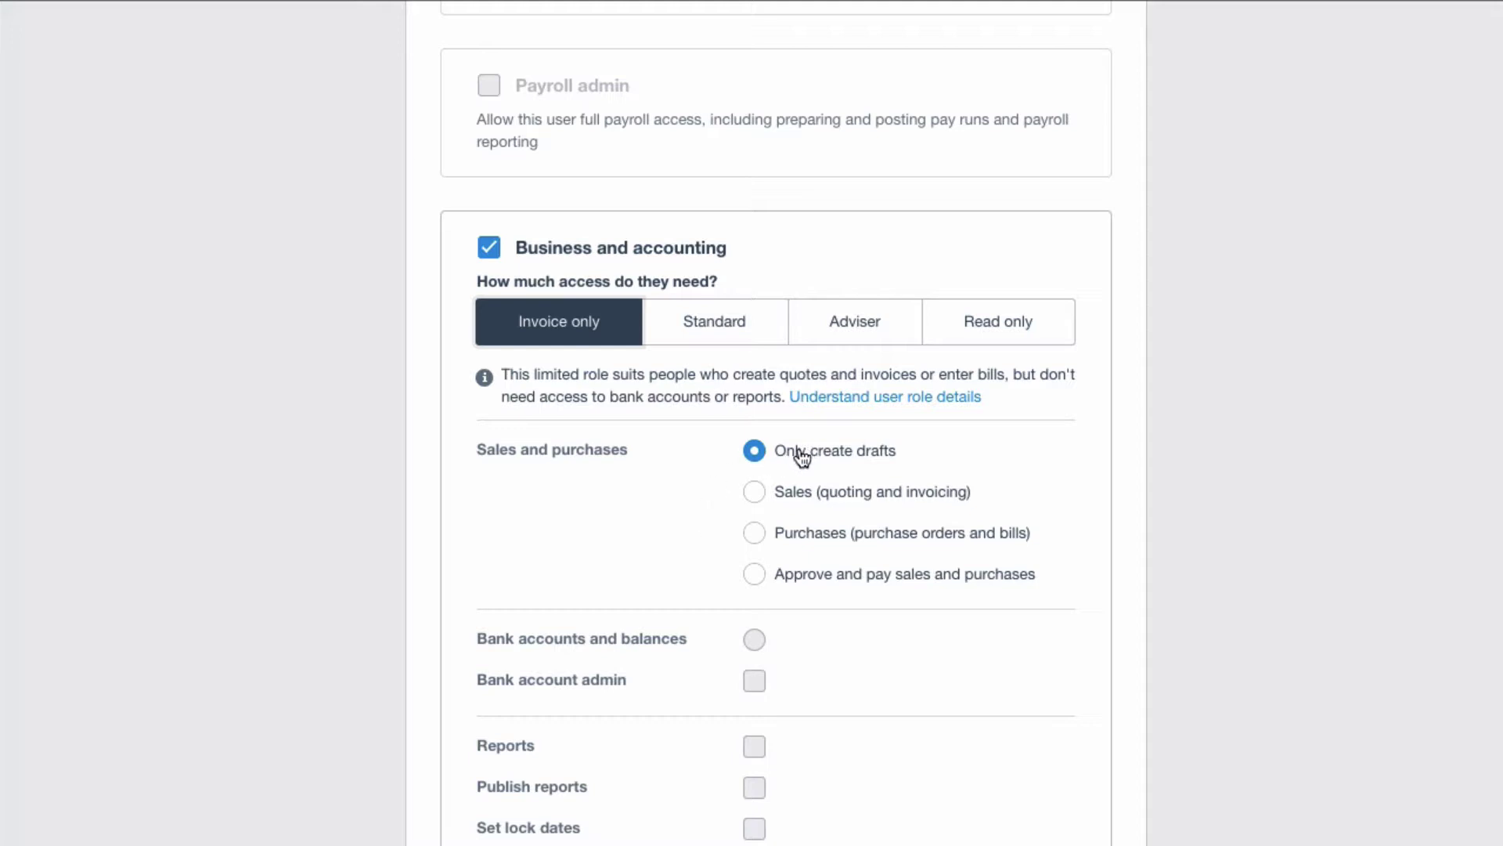
scroll(856, 493, "down", 1)
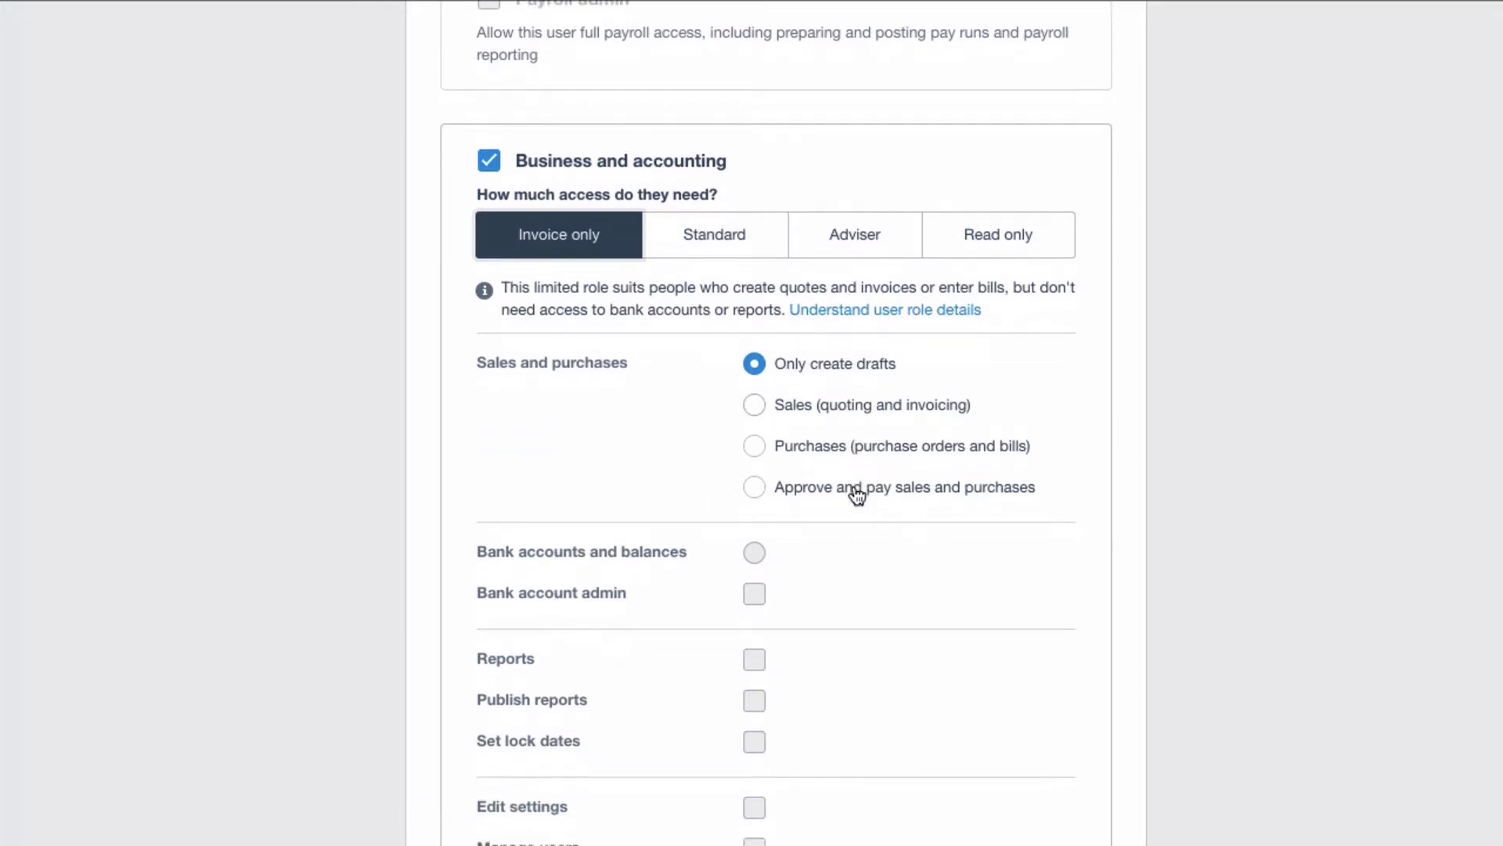
scroll(858, 494, "down", 1)
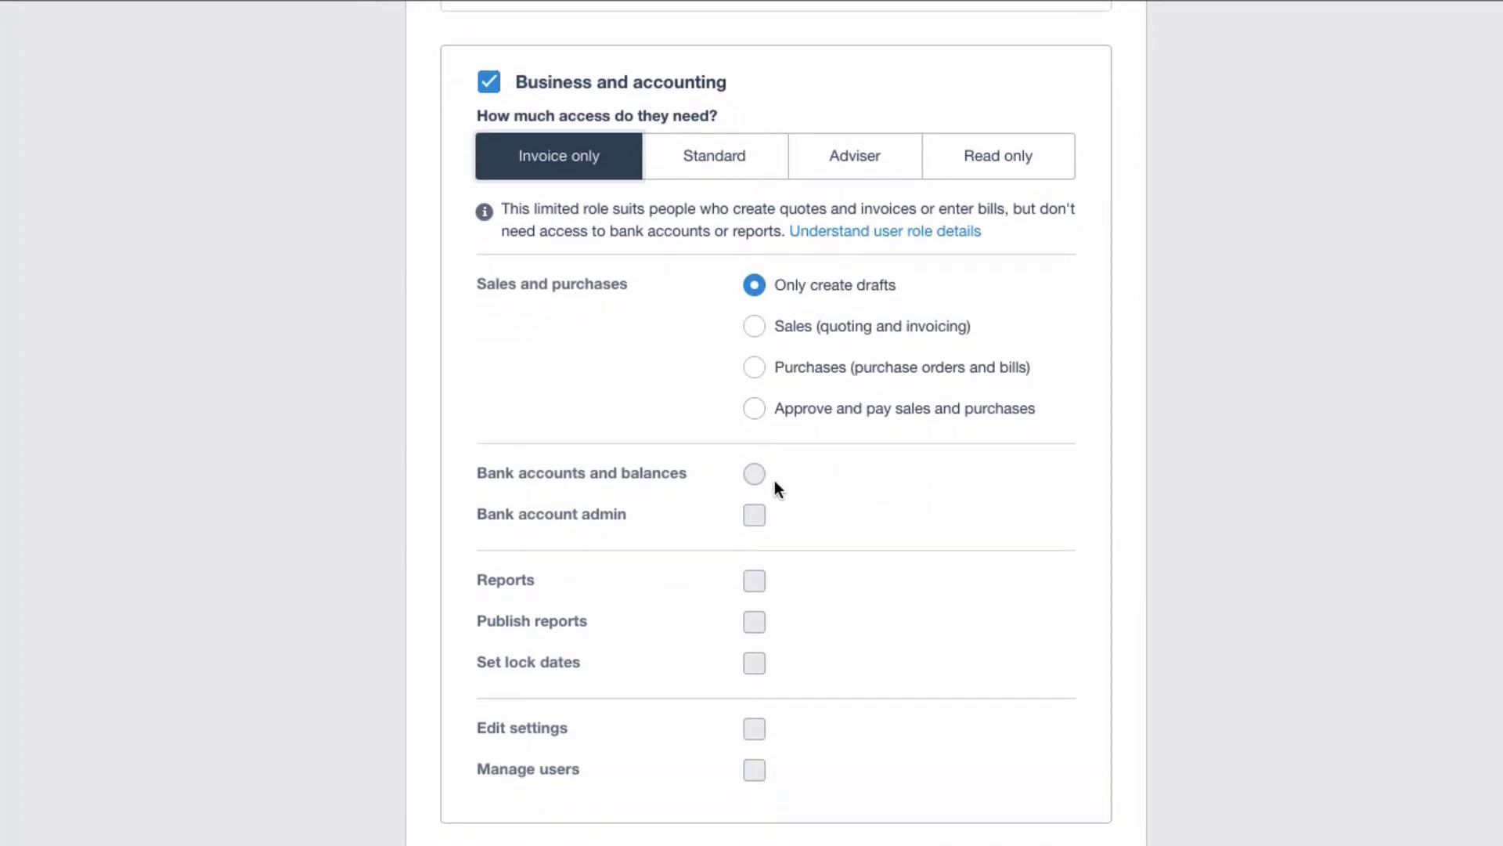
scroll(806, 623, "down", 1)
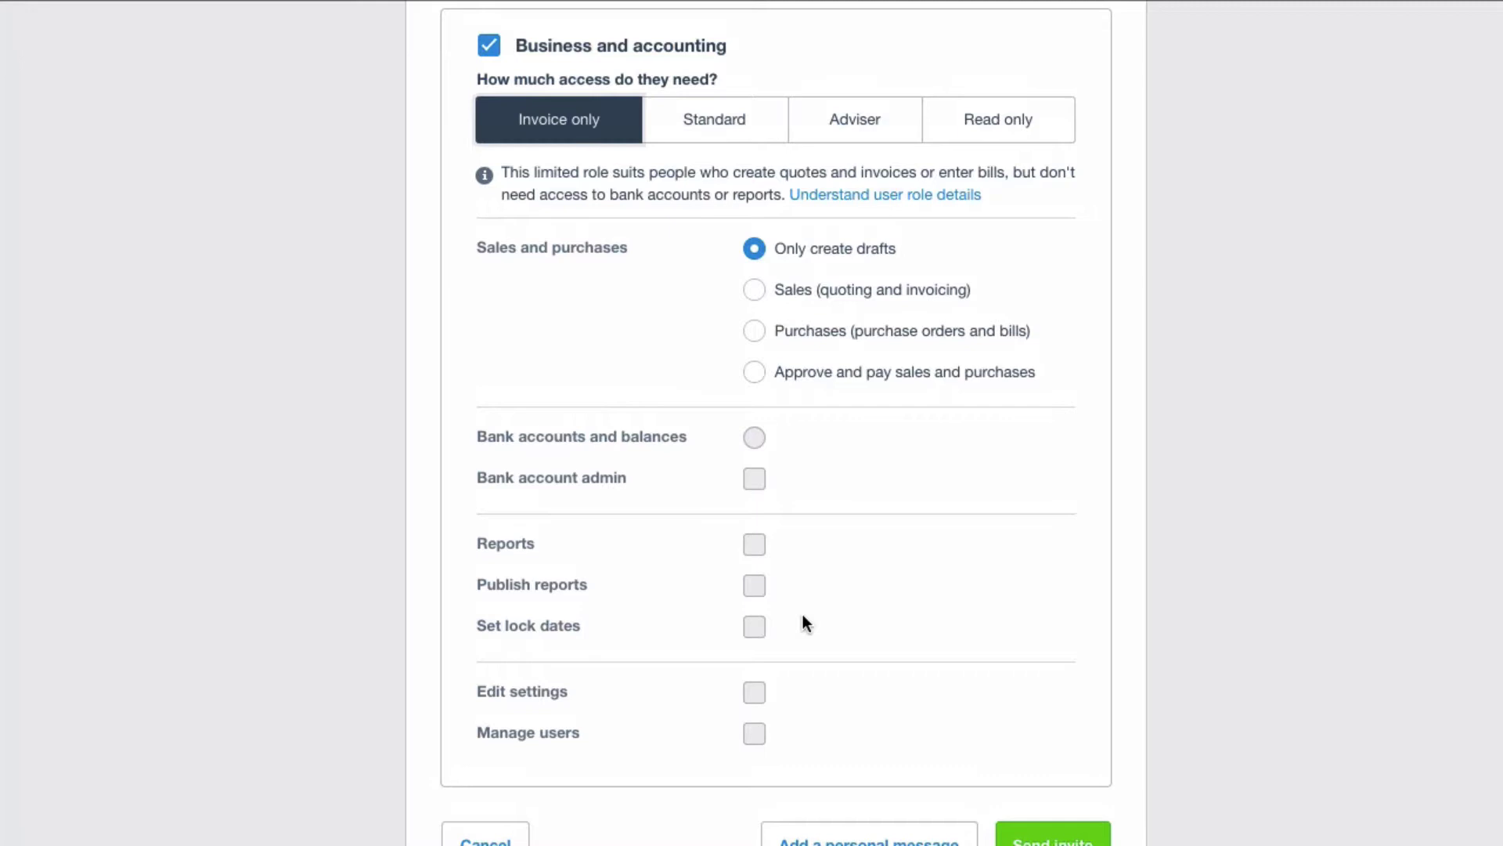
scroll(806, 623, "up", 1)
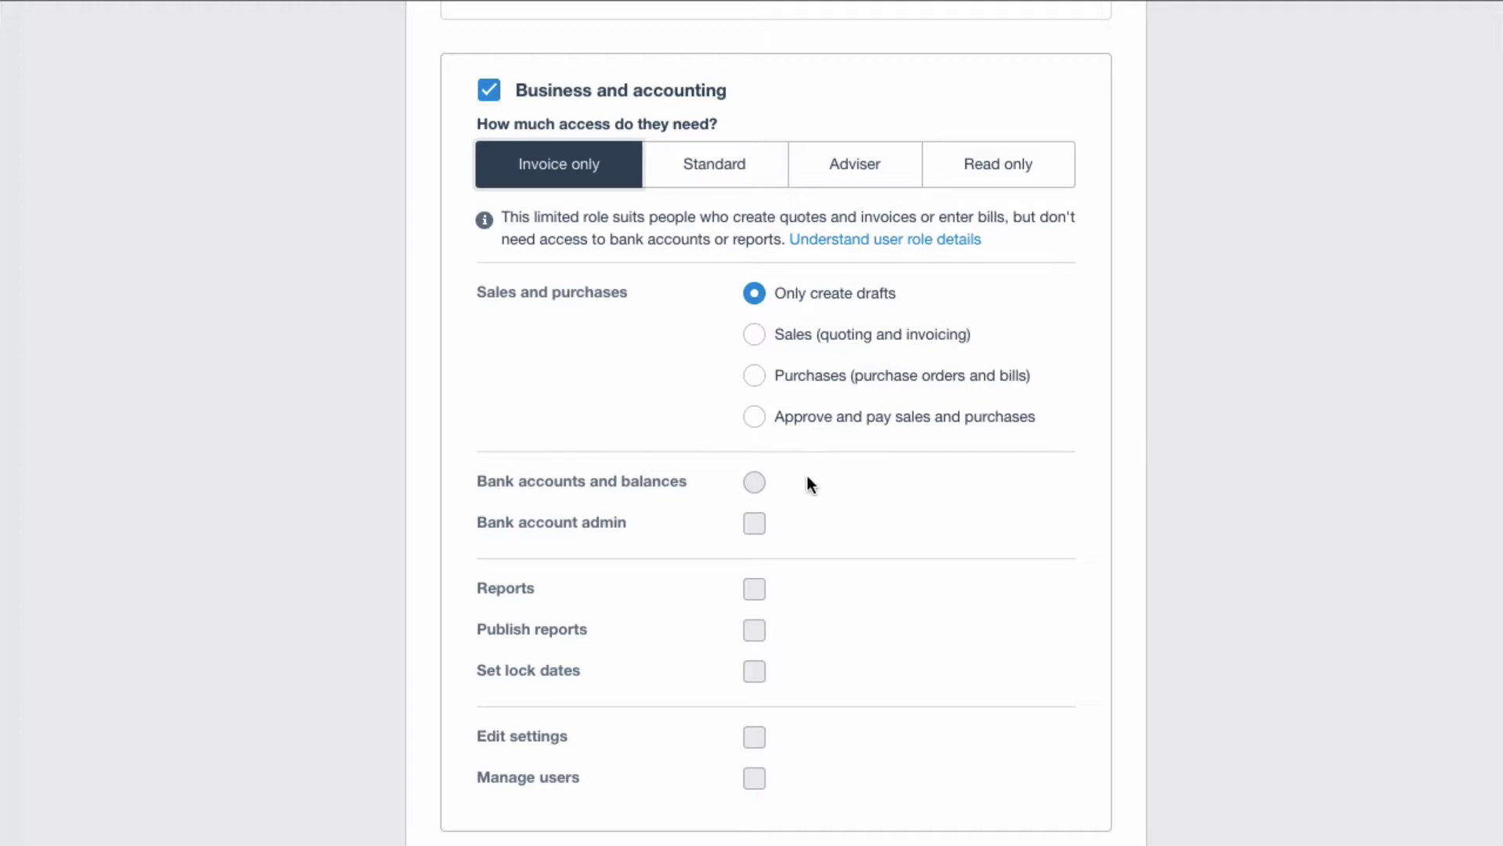
scroll(838, 624, "down", 2)
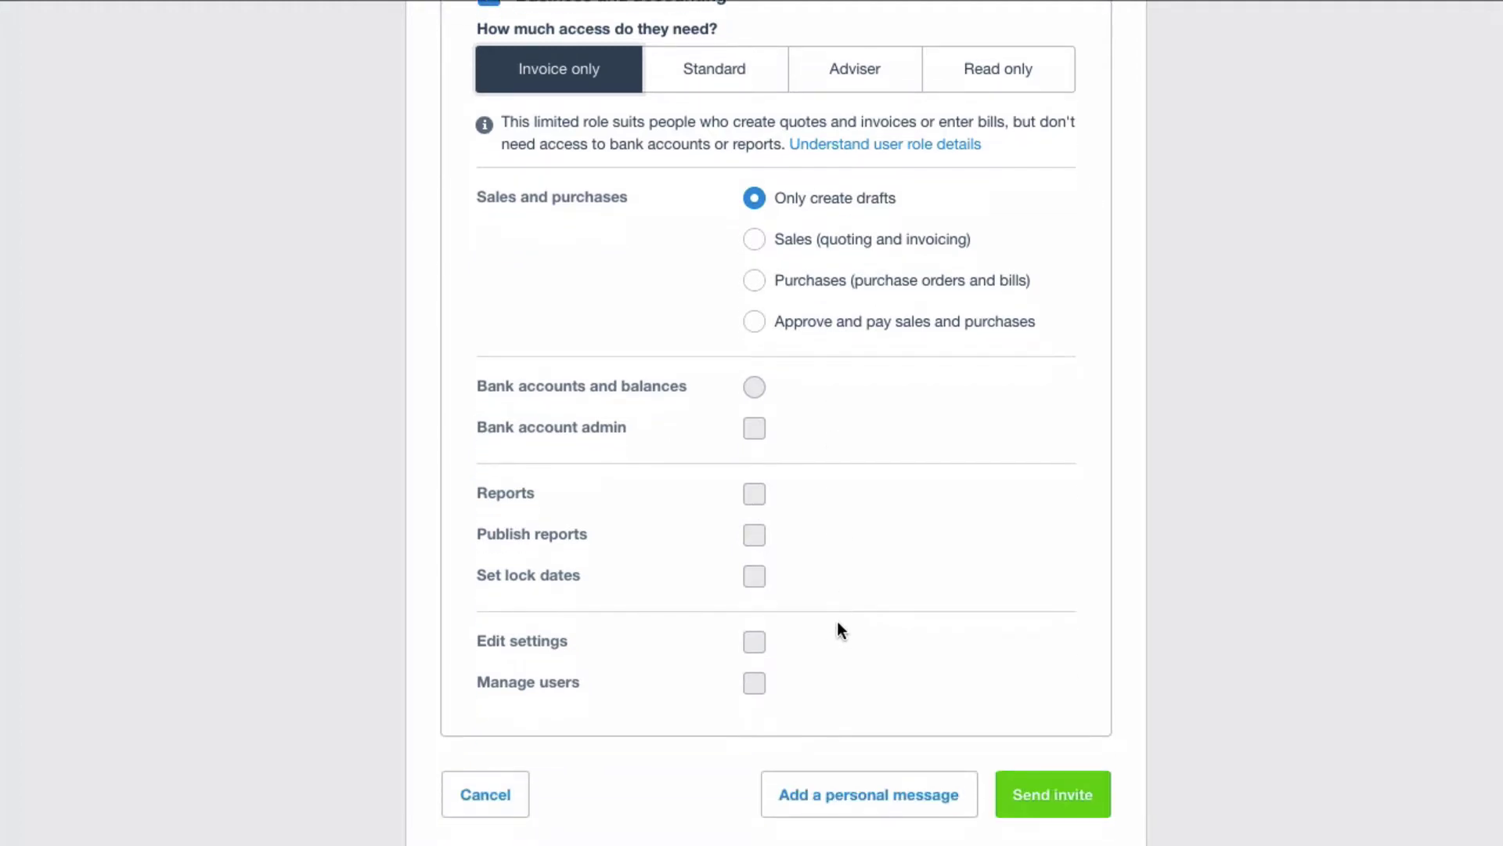
scroll(838, 629, "up", 2)
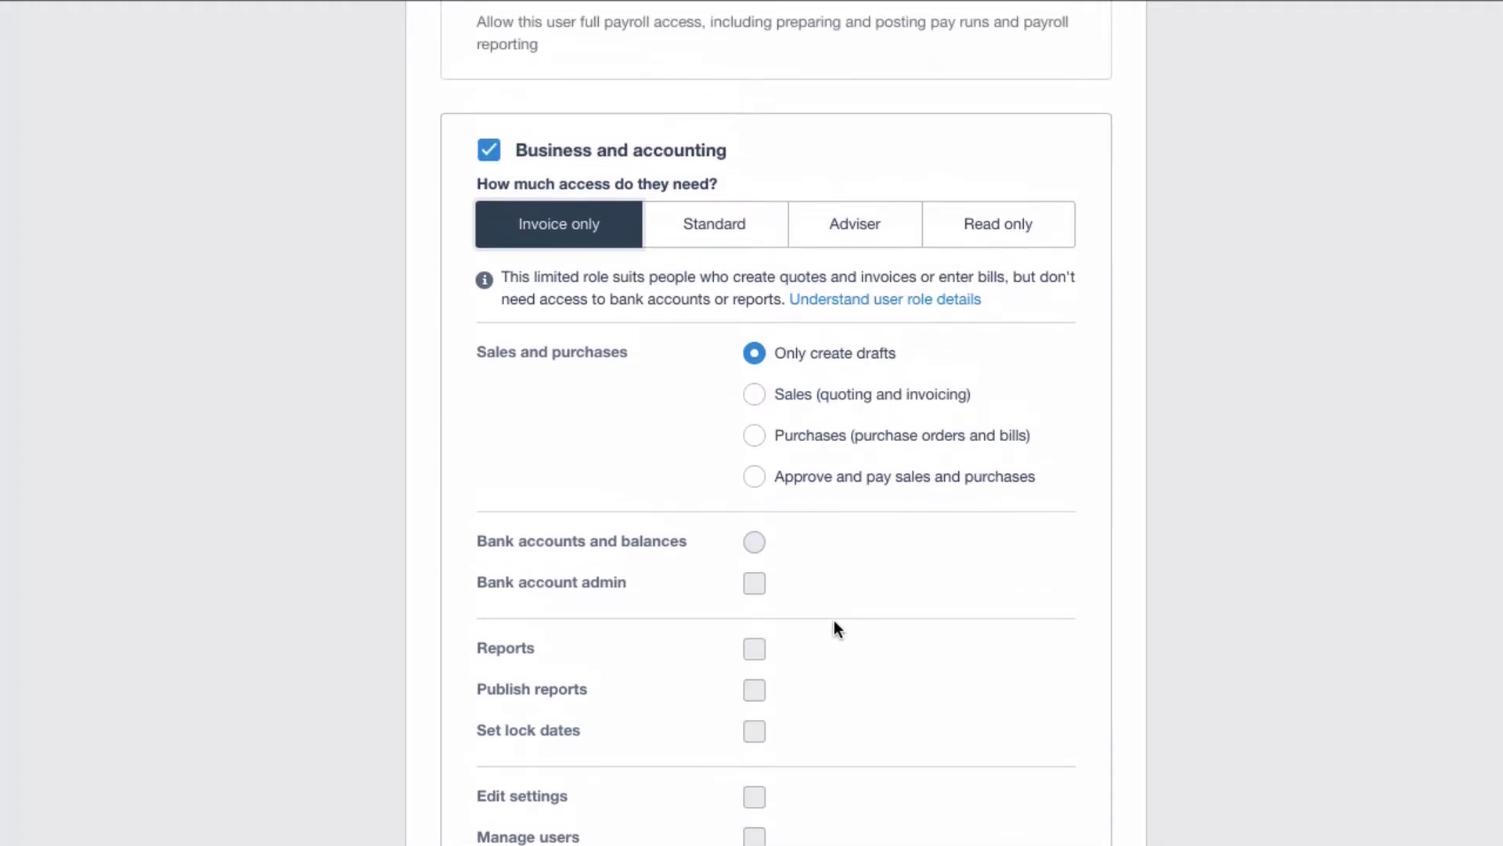
Choose the Standard access level, toggling View and rerun reports off and back on.
left_click(716, 231)
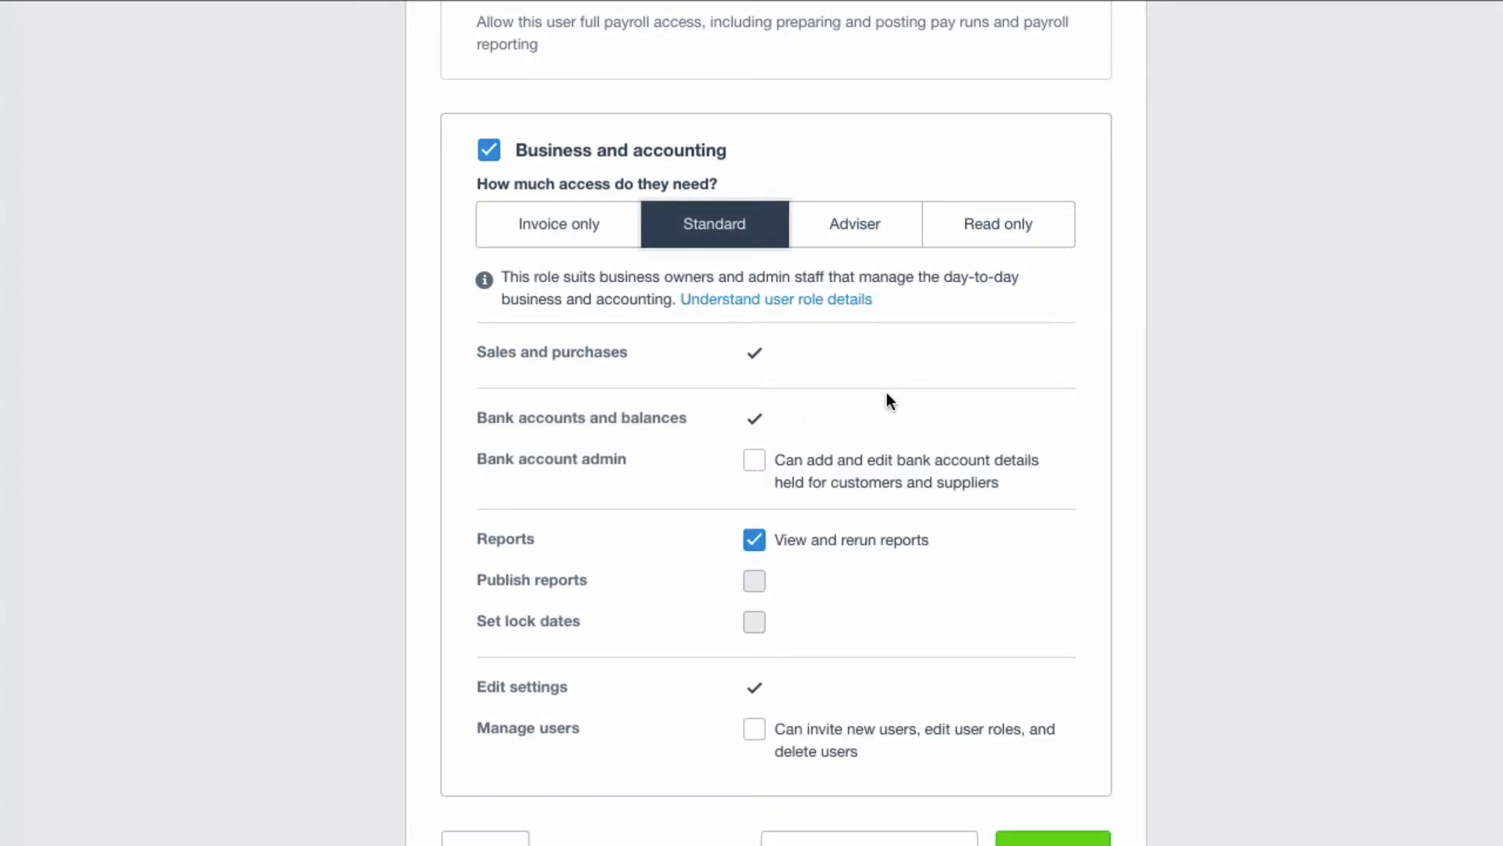
scroll(889, 400, "down", 1)
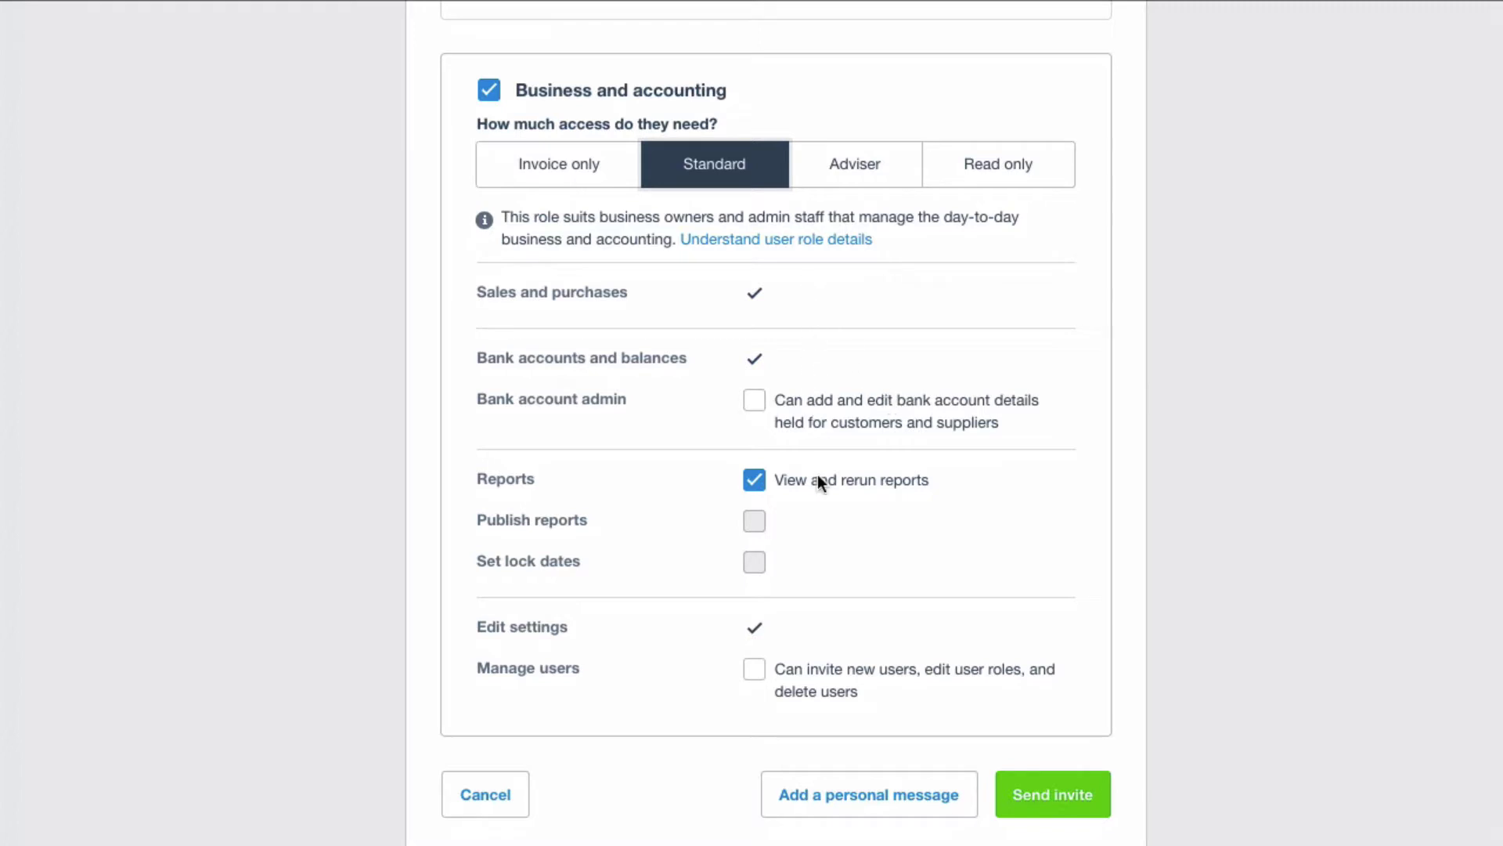
left_click(755, 480)
left_click(755, 481)
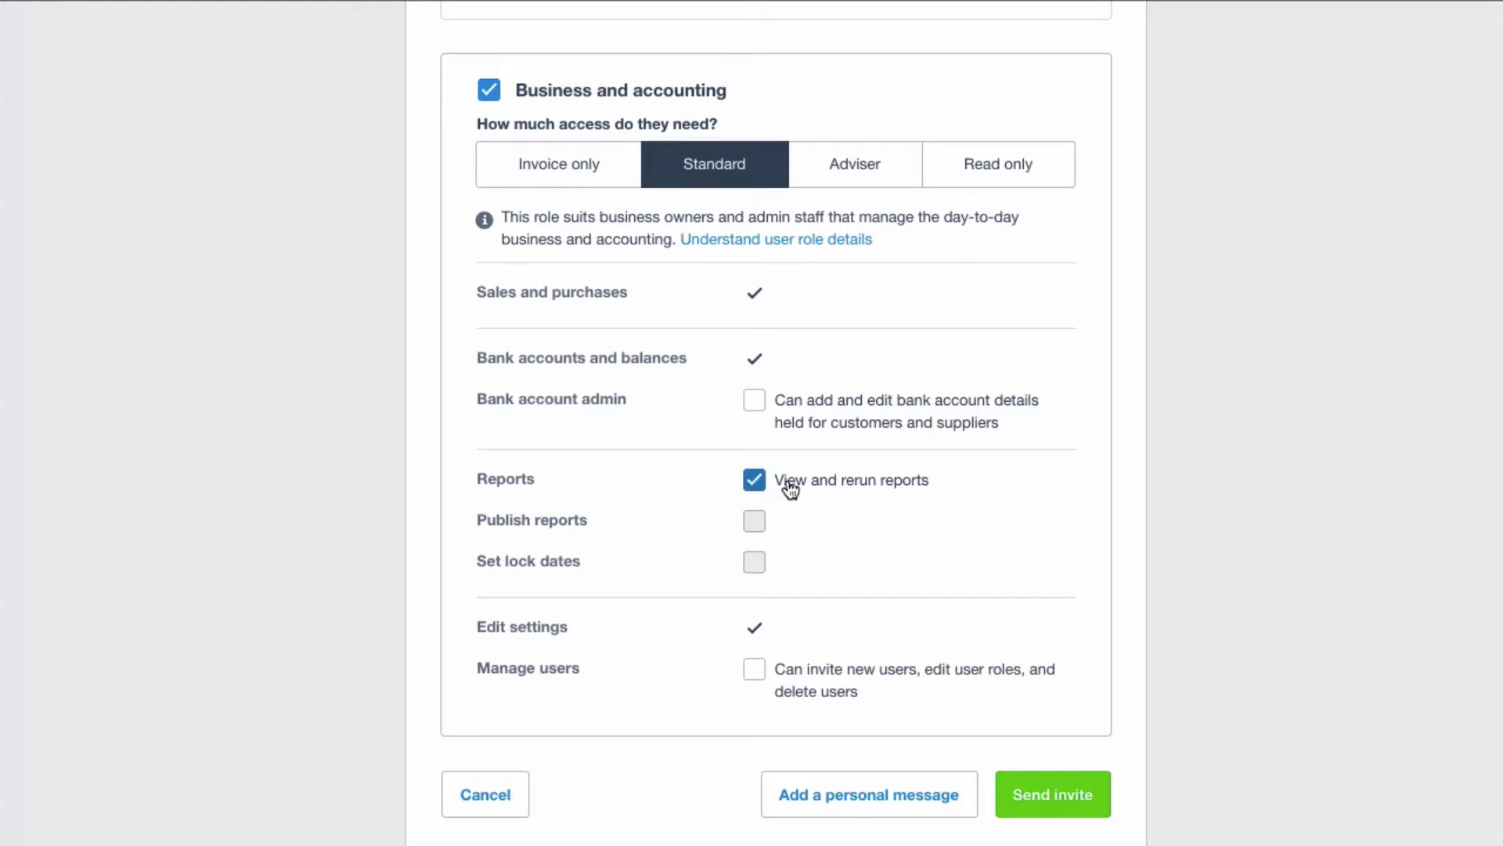
scroll(875, 533, "up", 3)
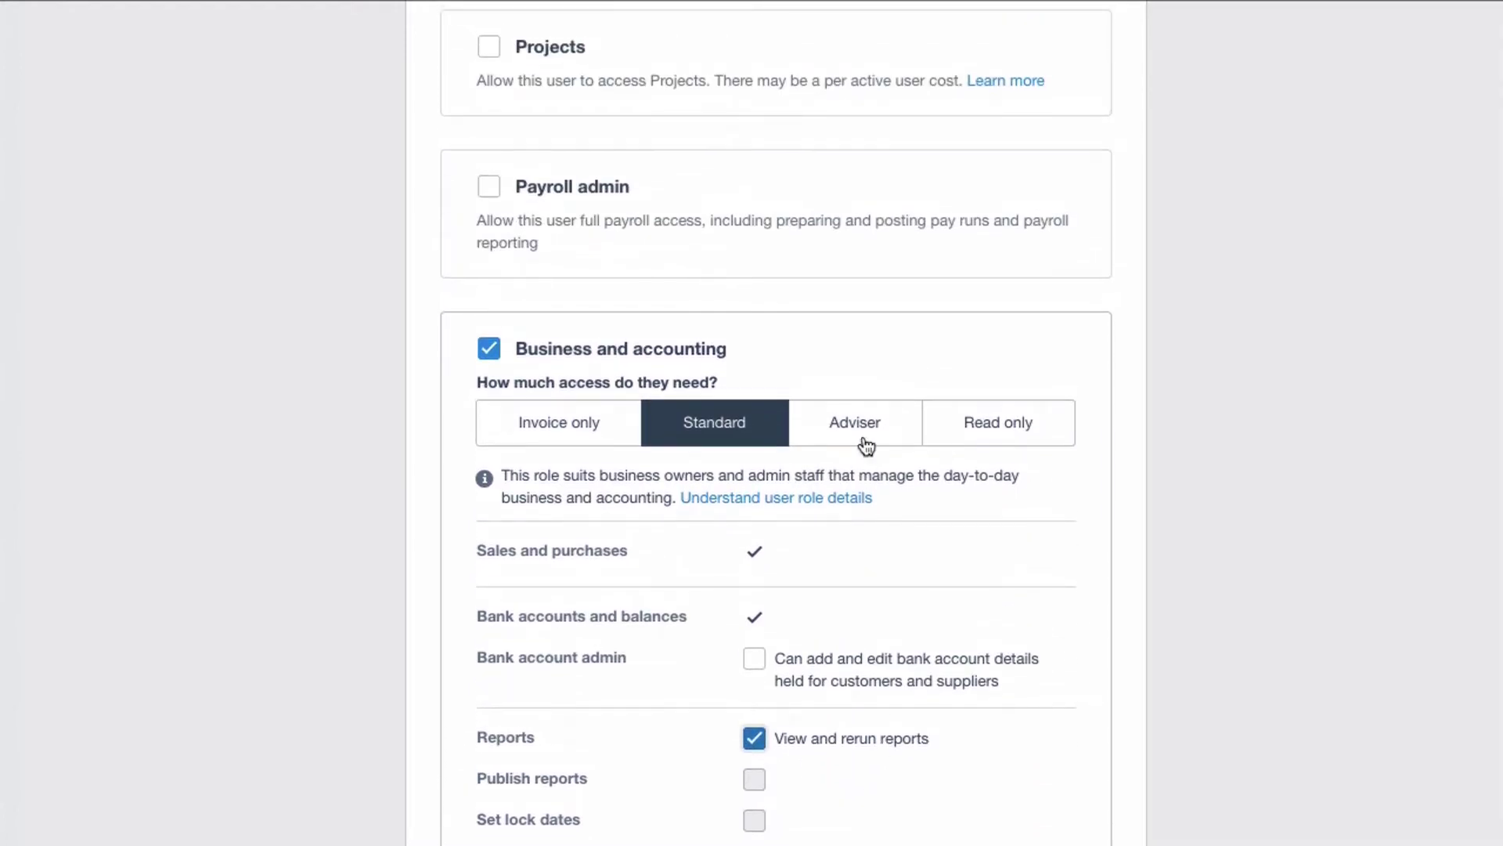
left_click(865, 427)
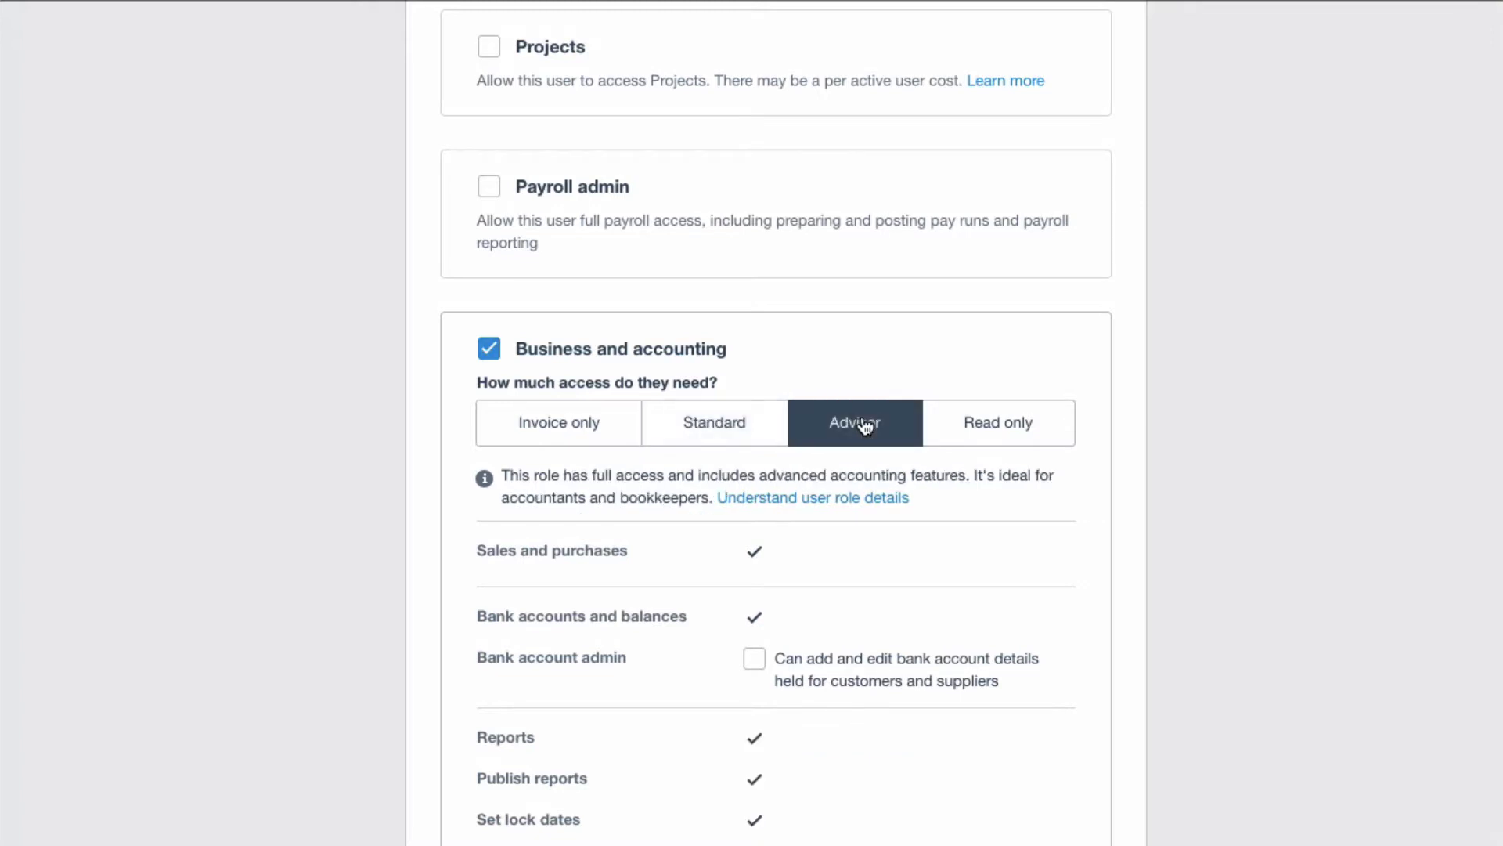
scroll(885, 551, "down", 2)
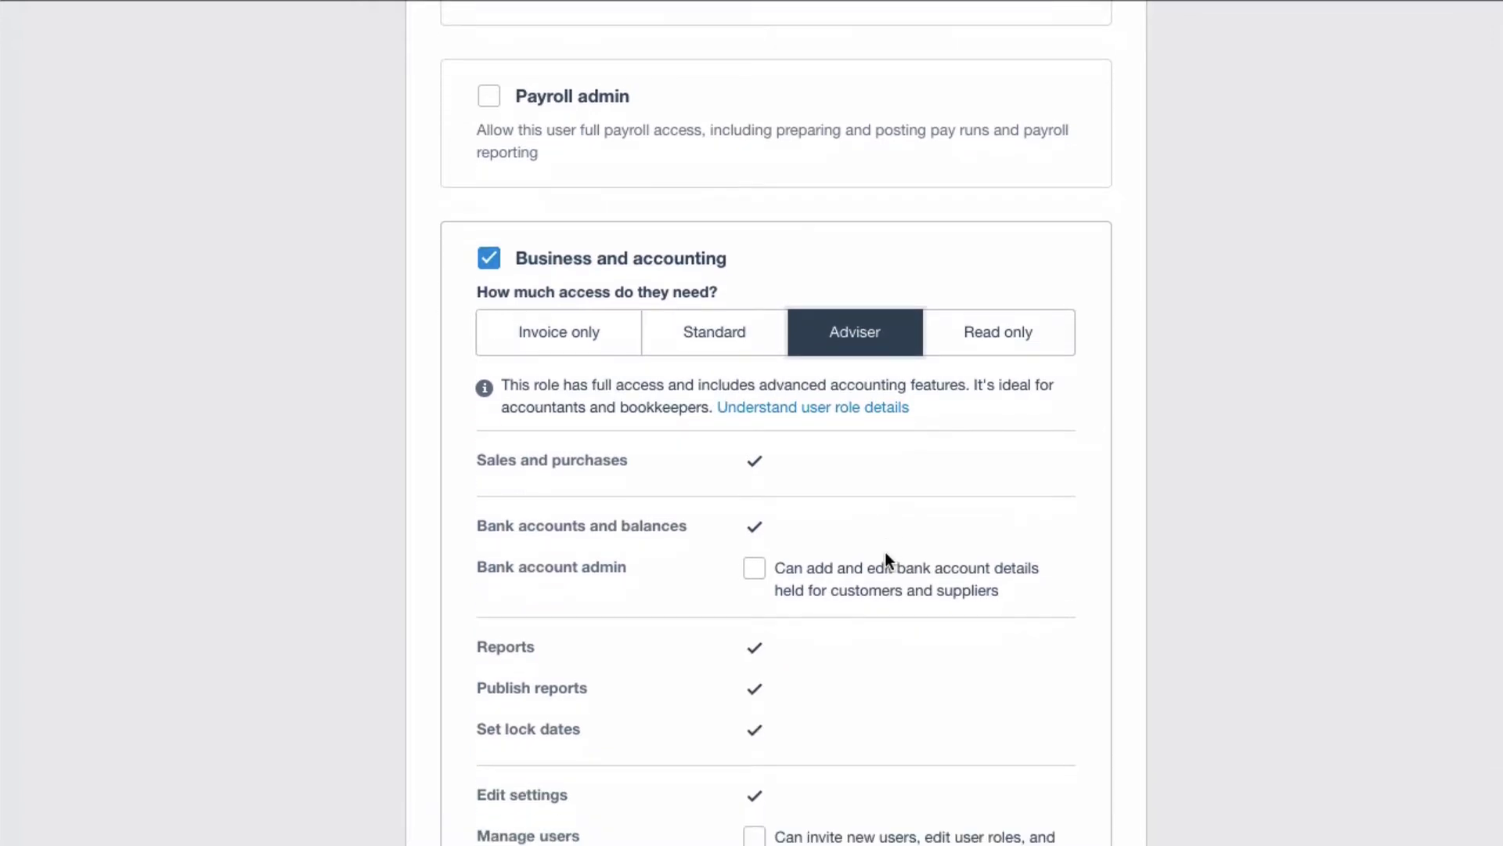
scroll(885, 558, "down", 1)
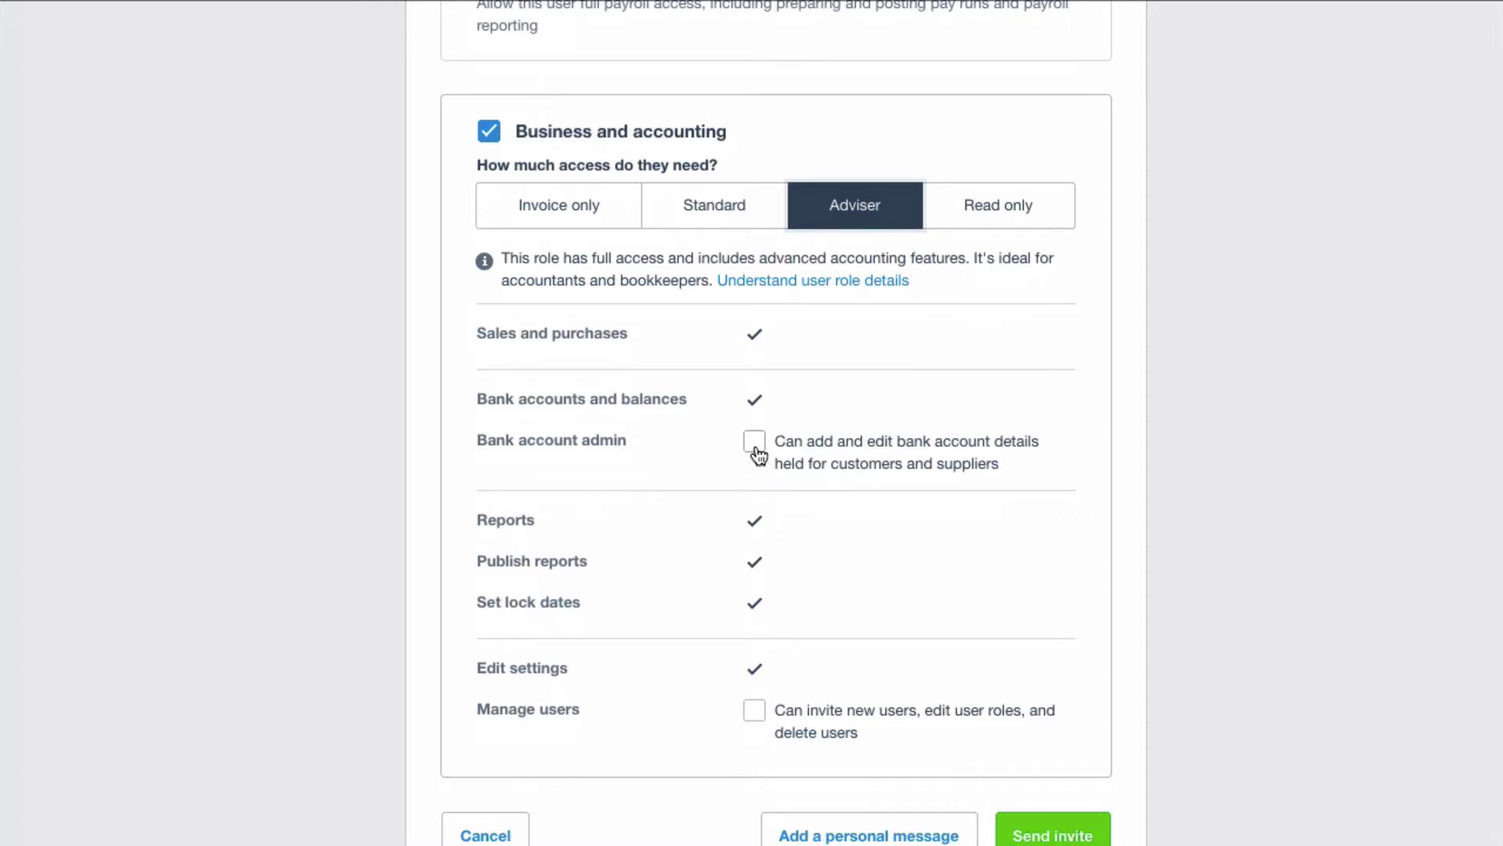
scroll(868, 558, "down", 1)
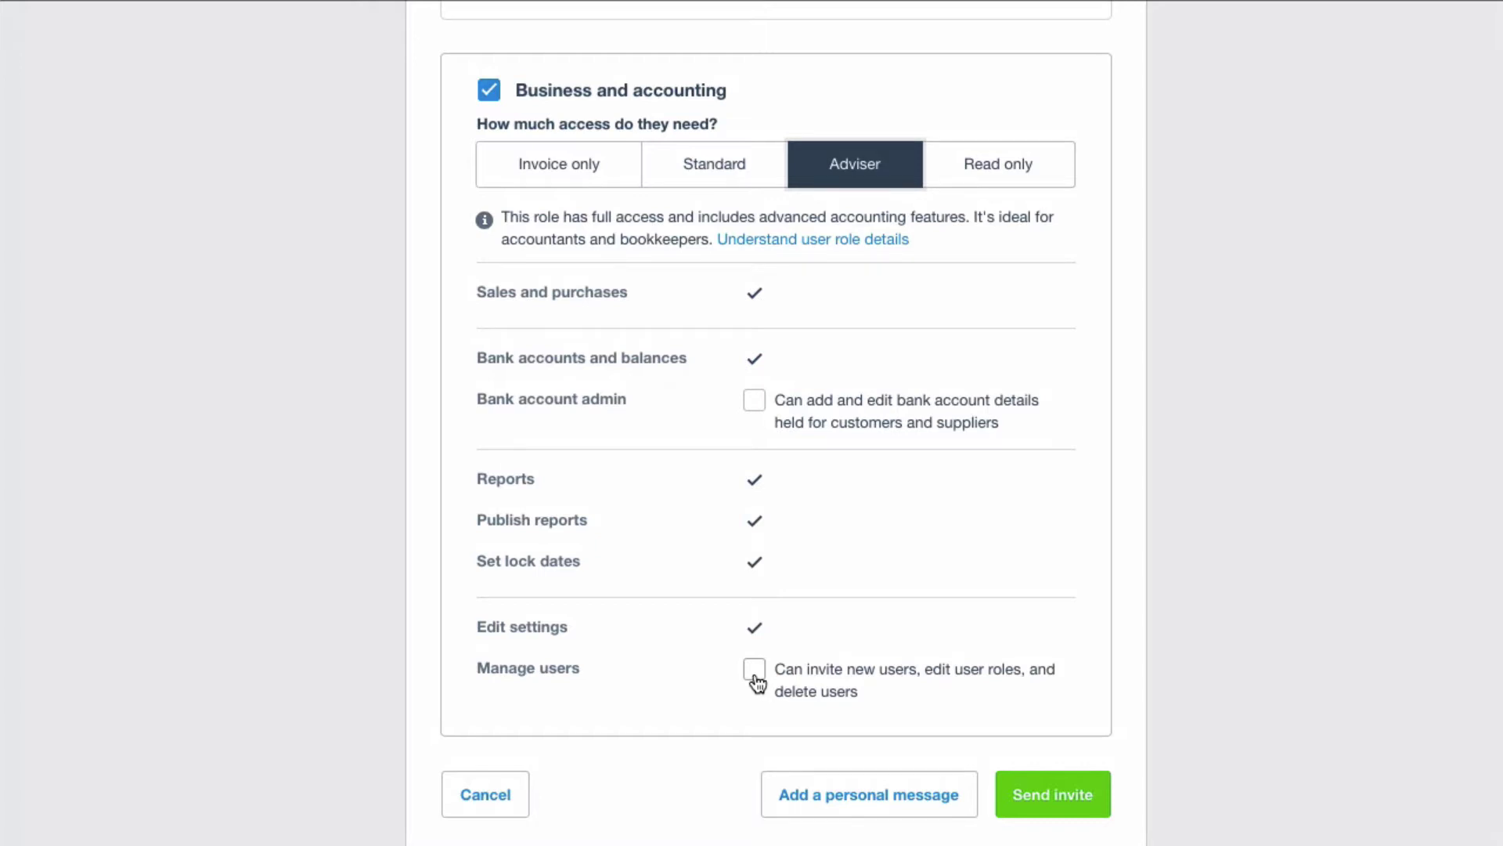
scroll(756, 681, "up", 1)
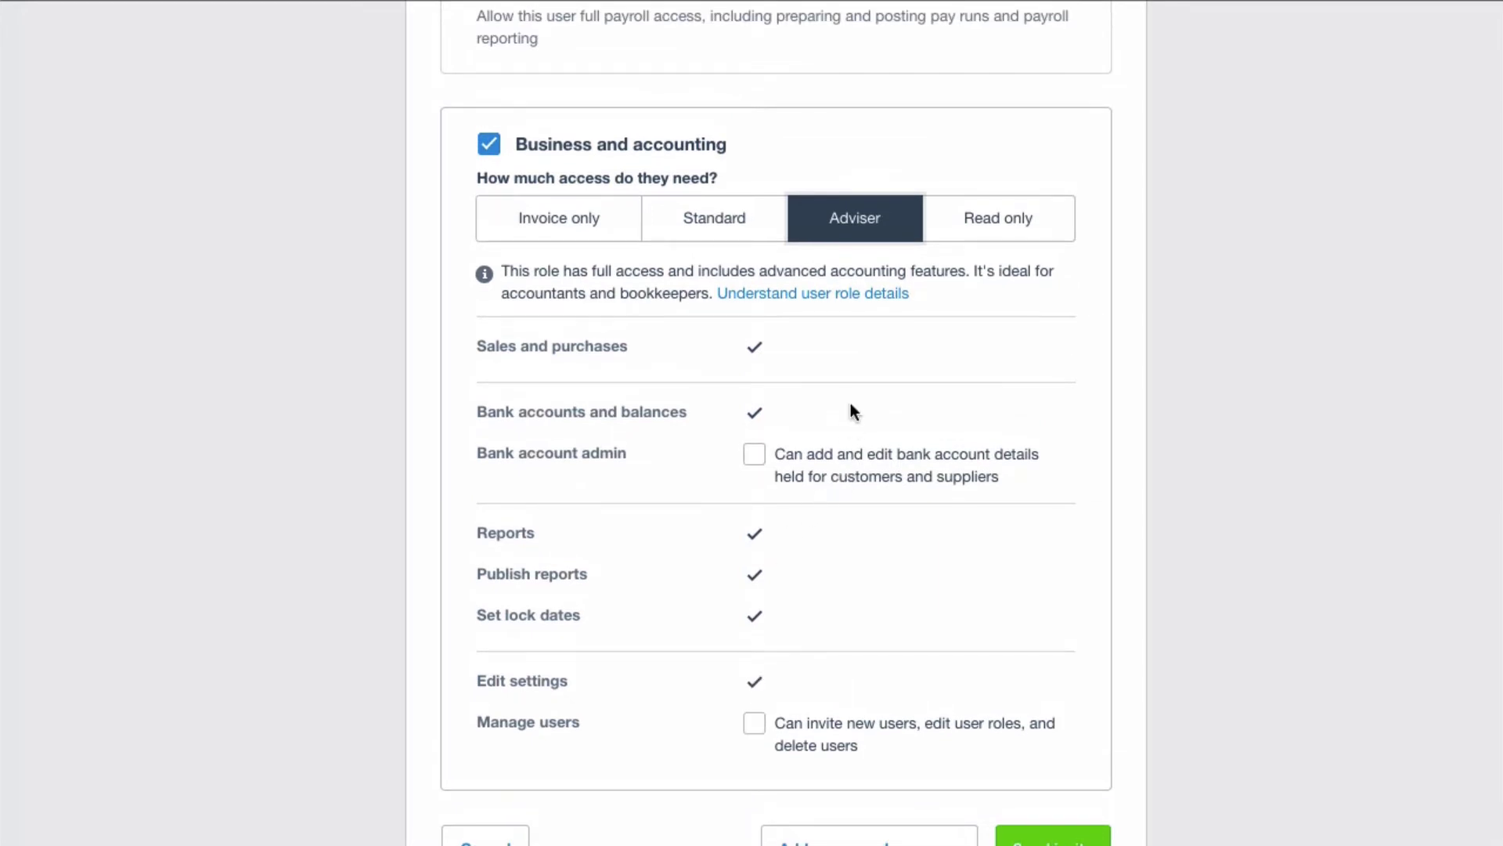
scroll(849, 396, "down", 1)
scroll(849, 396, "up", 1)
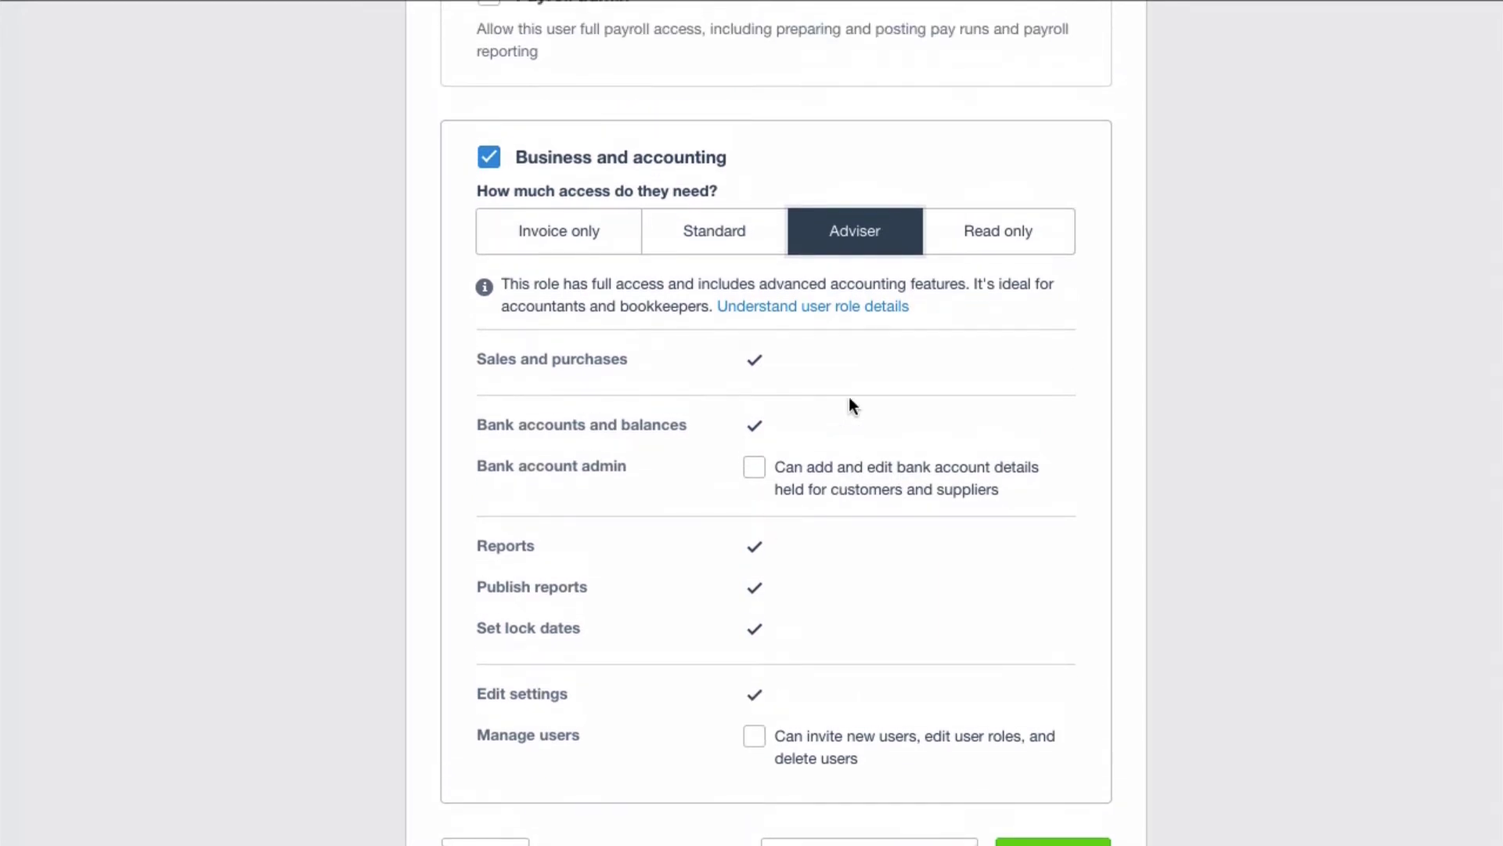
scroll(851, 403, "up", 1)
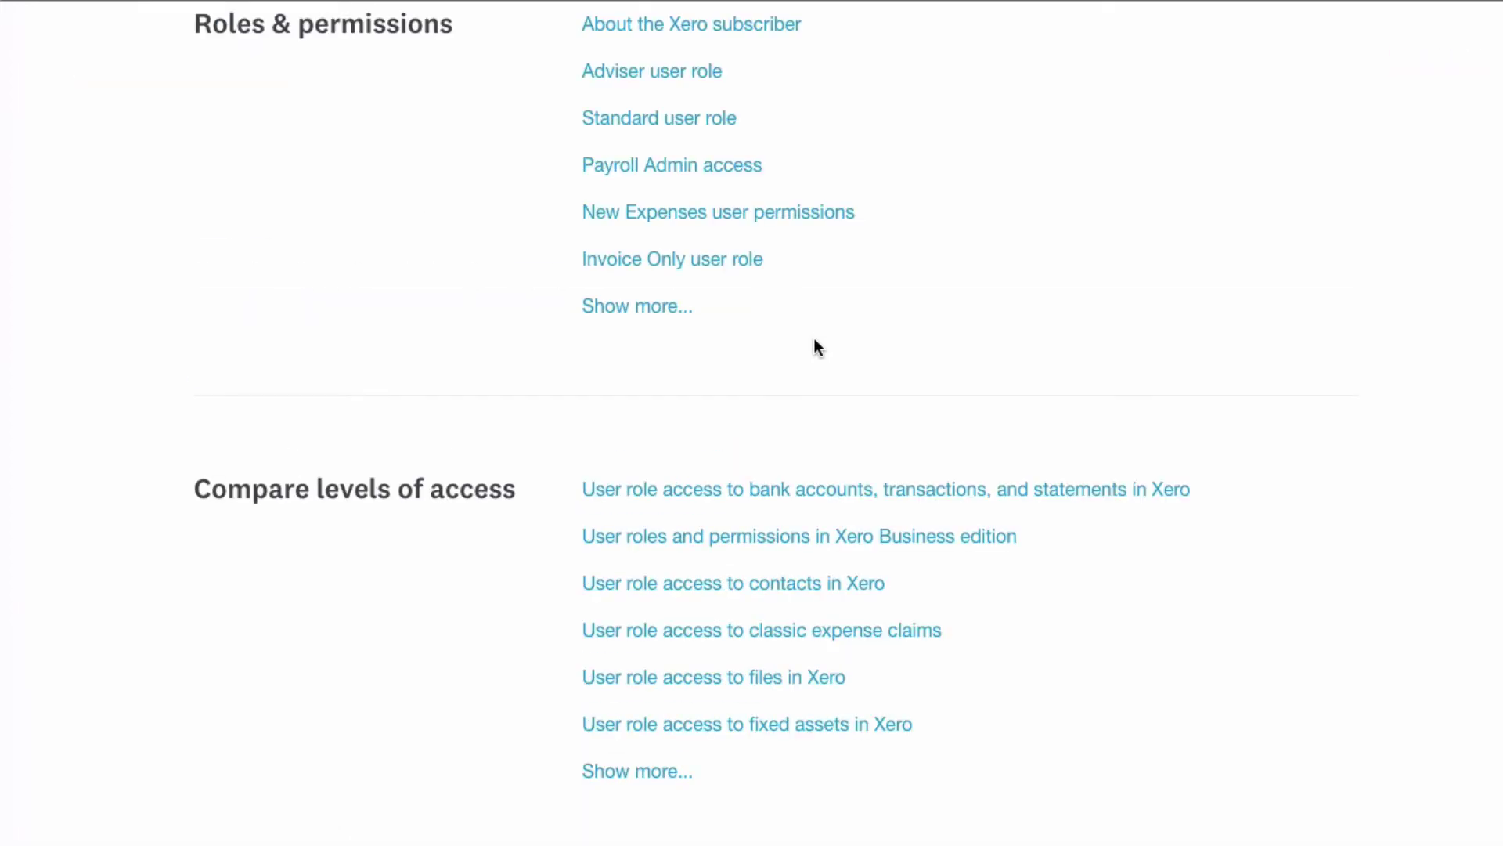
scroll(816, 341, "up", 5)
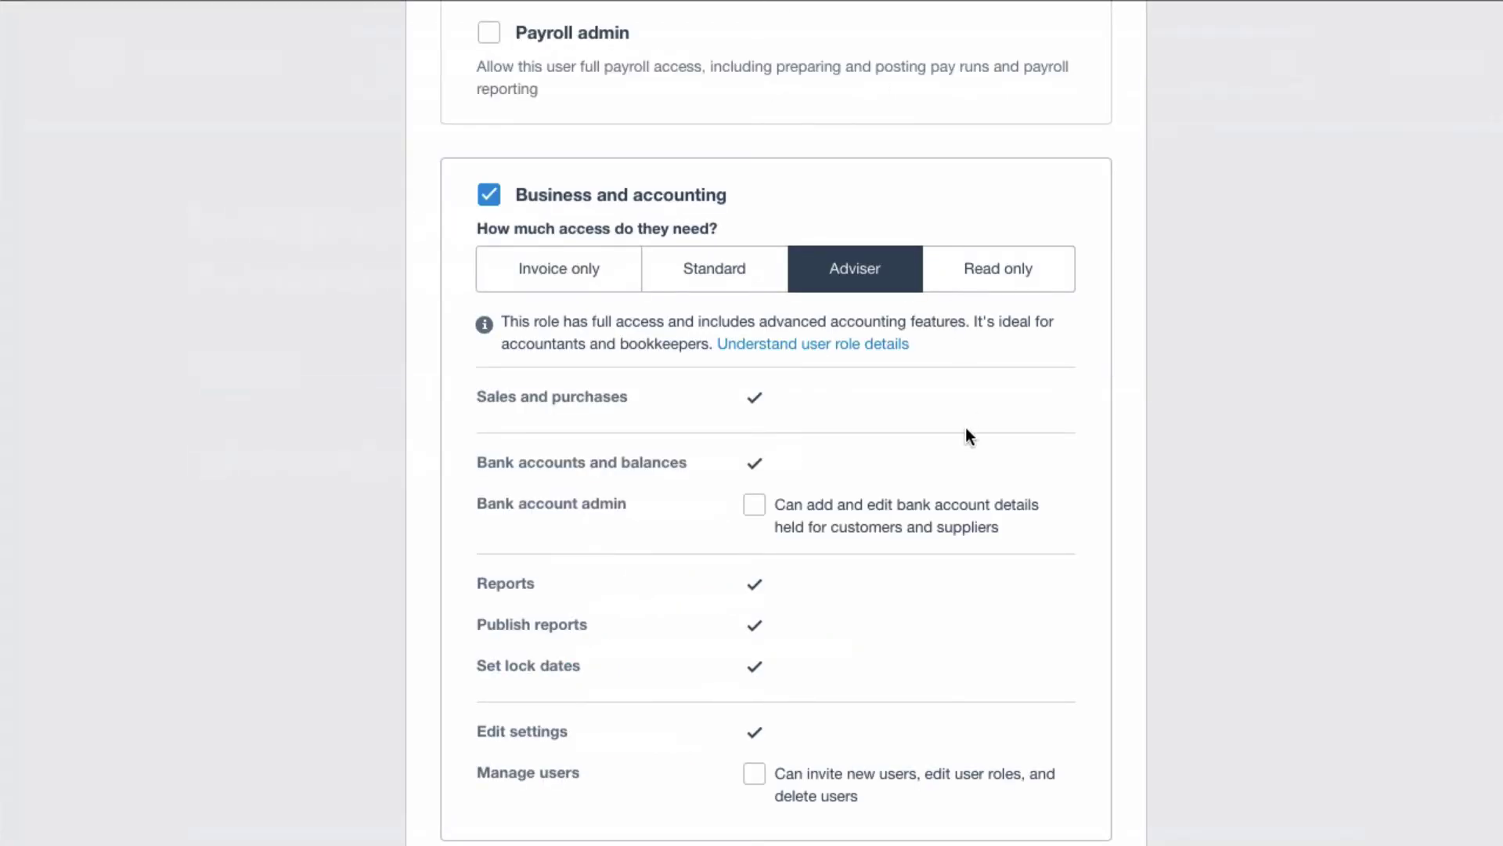
Switch the access level back to Invoice only and check the name and email fields.
scroll(965, 429, "down", 3)
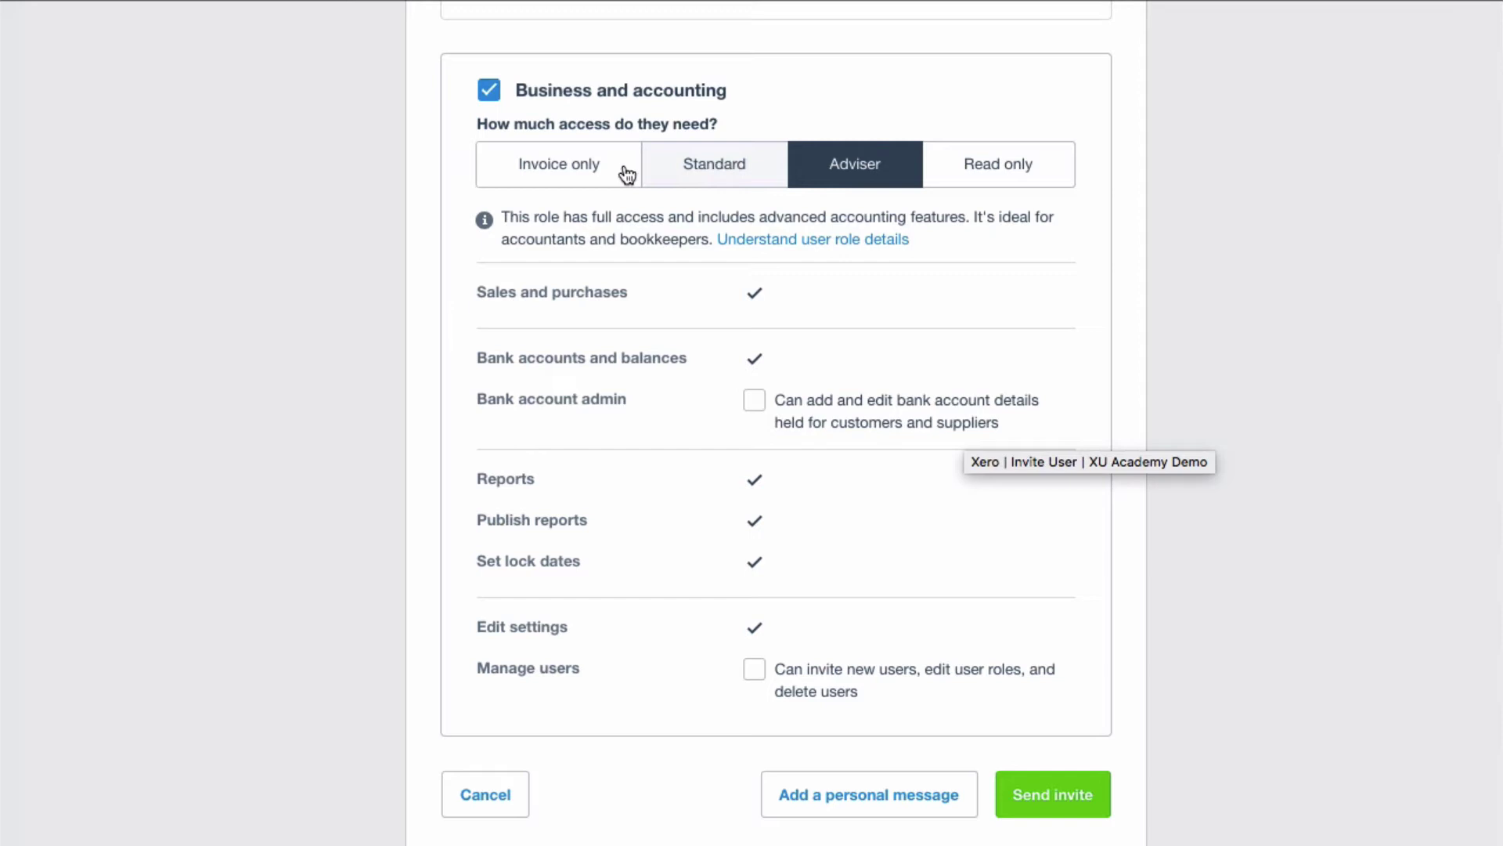
left_click(587, 165)
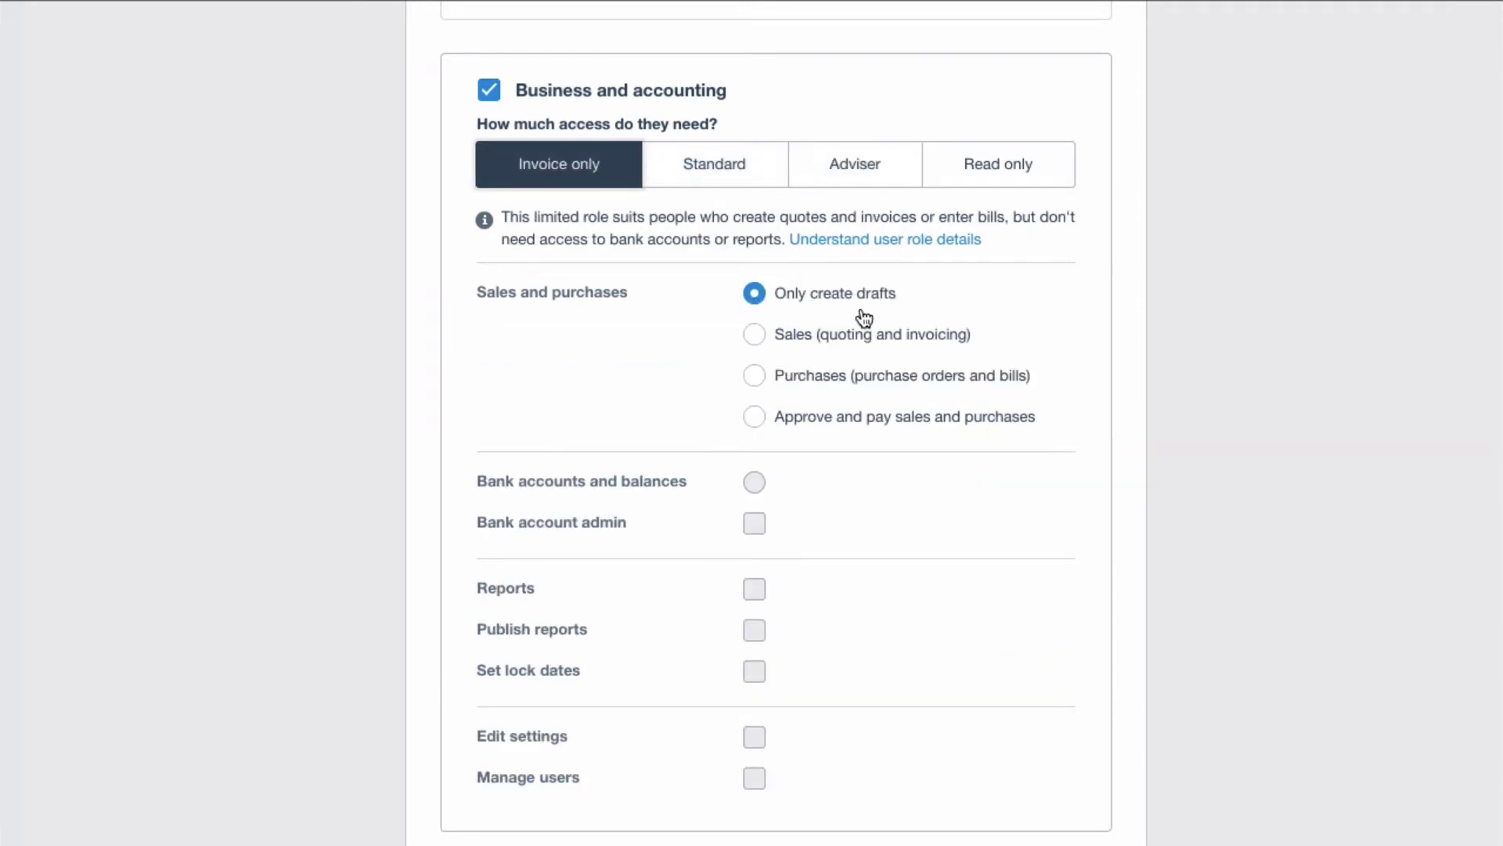
scroll(885, 332, "up", 4)
scroll(885, 332, "up", 6)
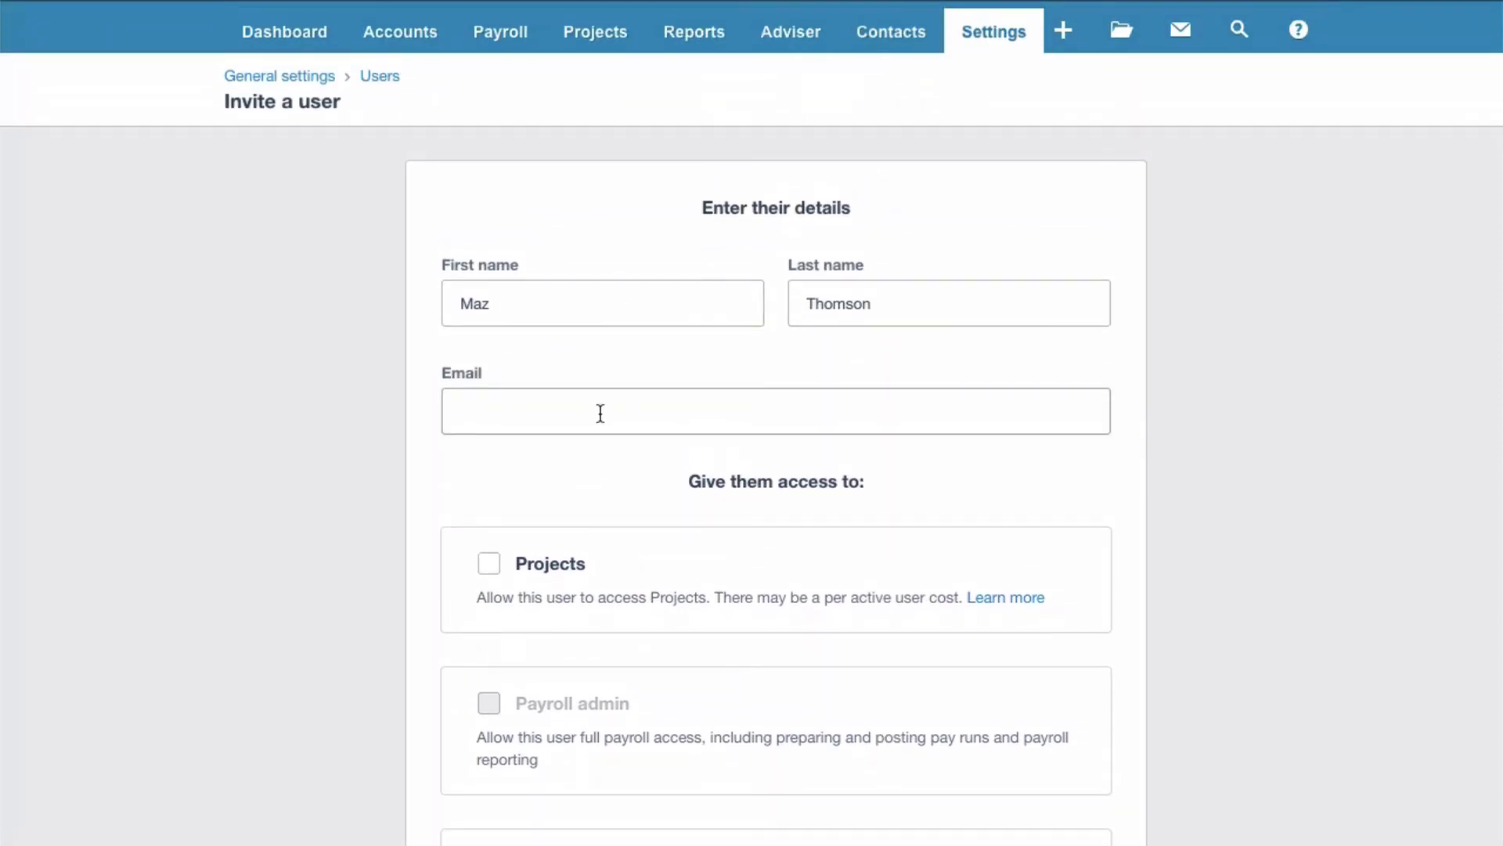
scroll(601, 414, "down", 4)
scroll(599, 412, "down", 2)
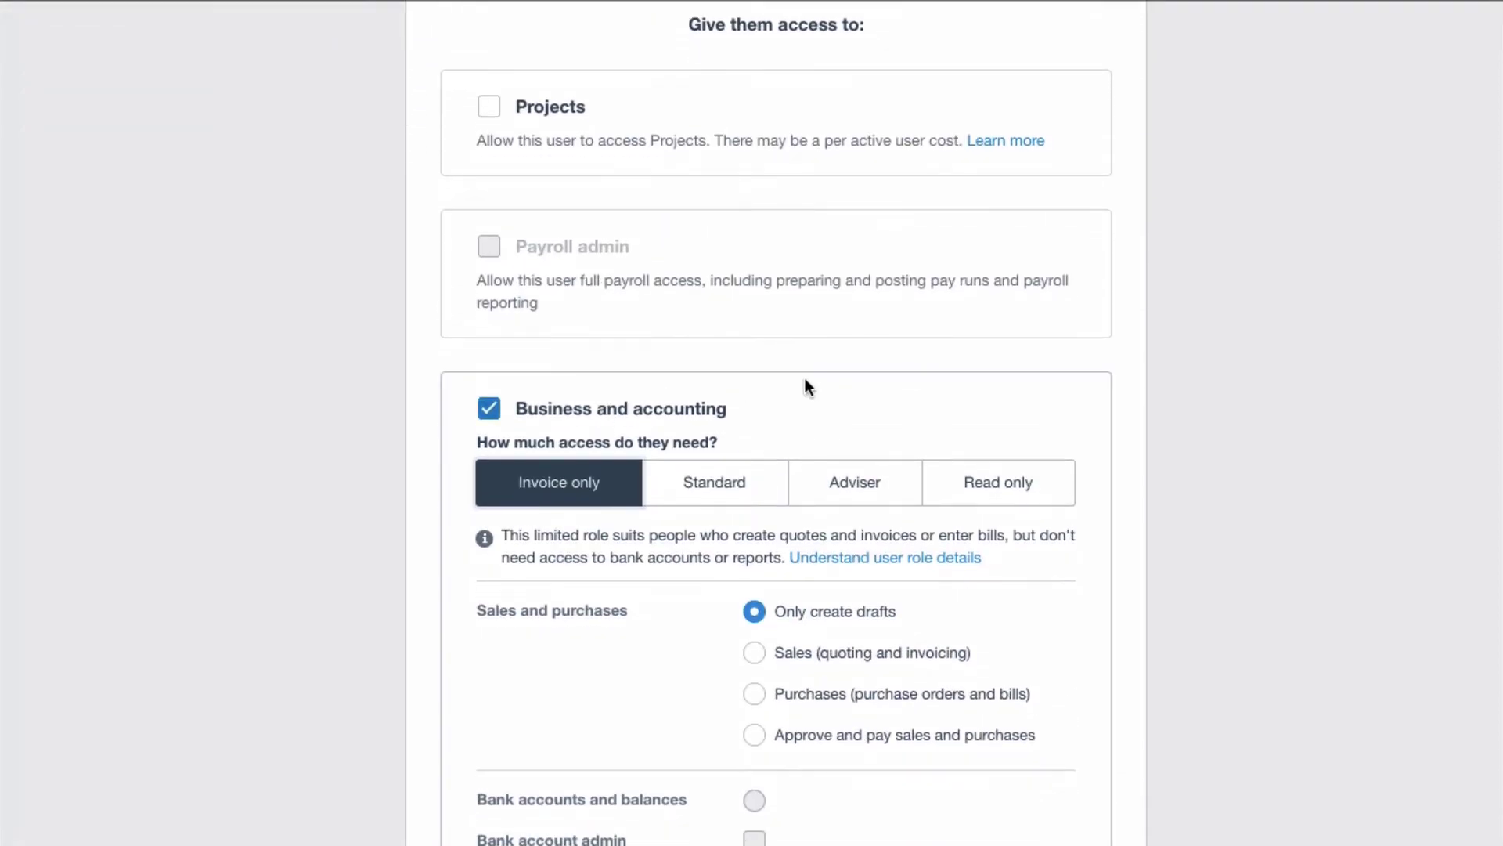
scroll(879, 503, "down", 5)
scroll(881, 505, "down", 1)
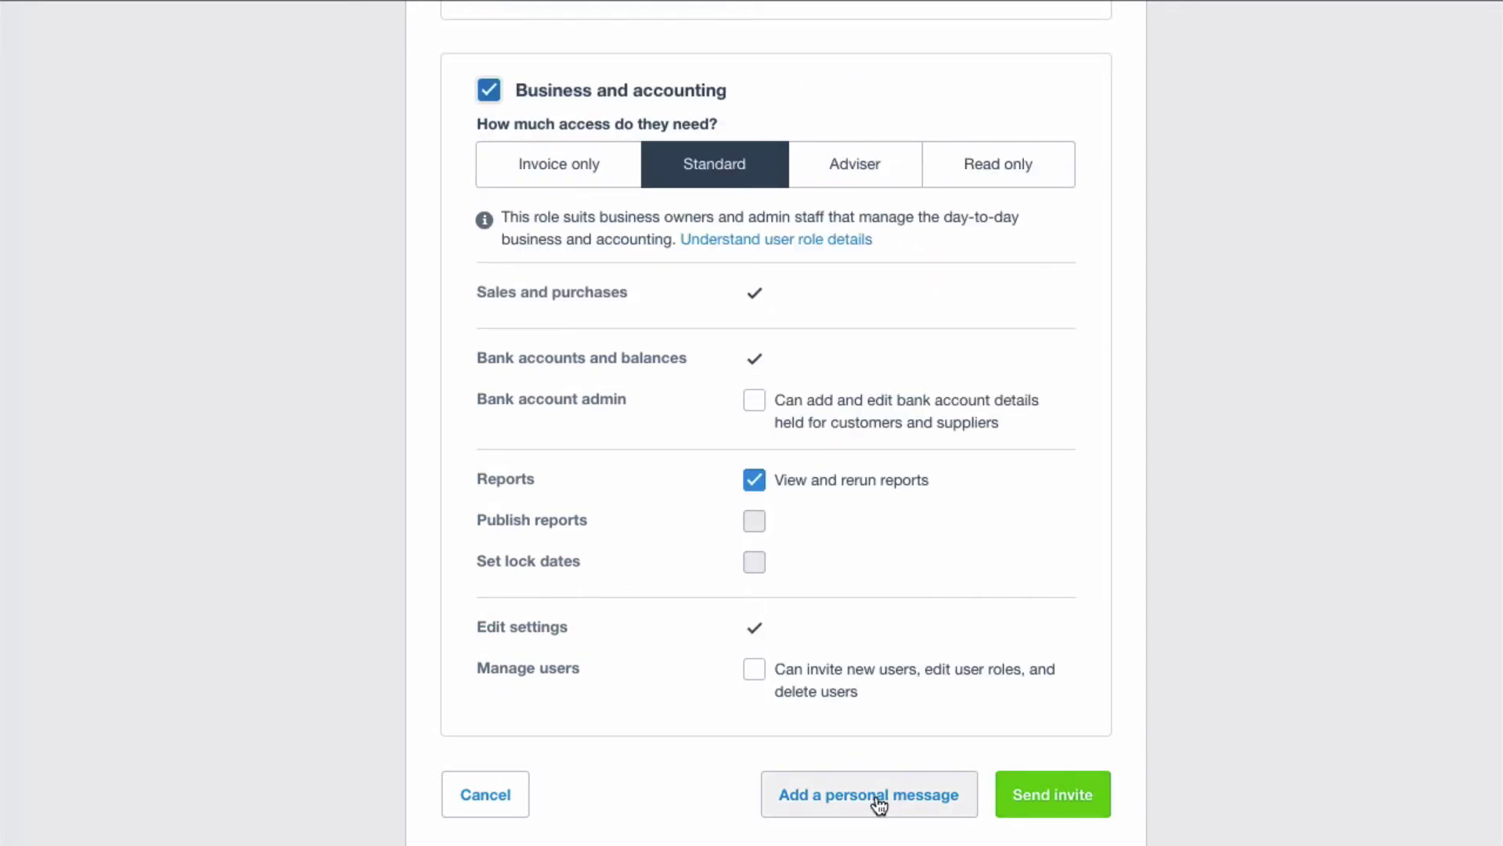
Add a personal message to the invite, keeping the default XU Academy Demo welcome text.
left_click(877, 795)
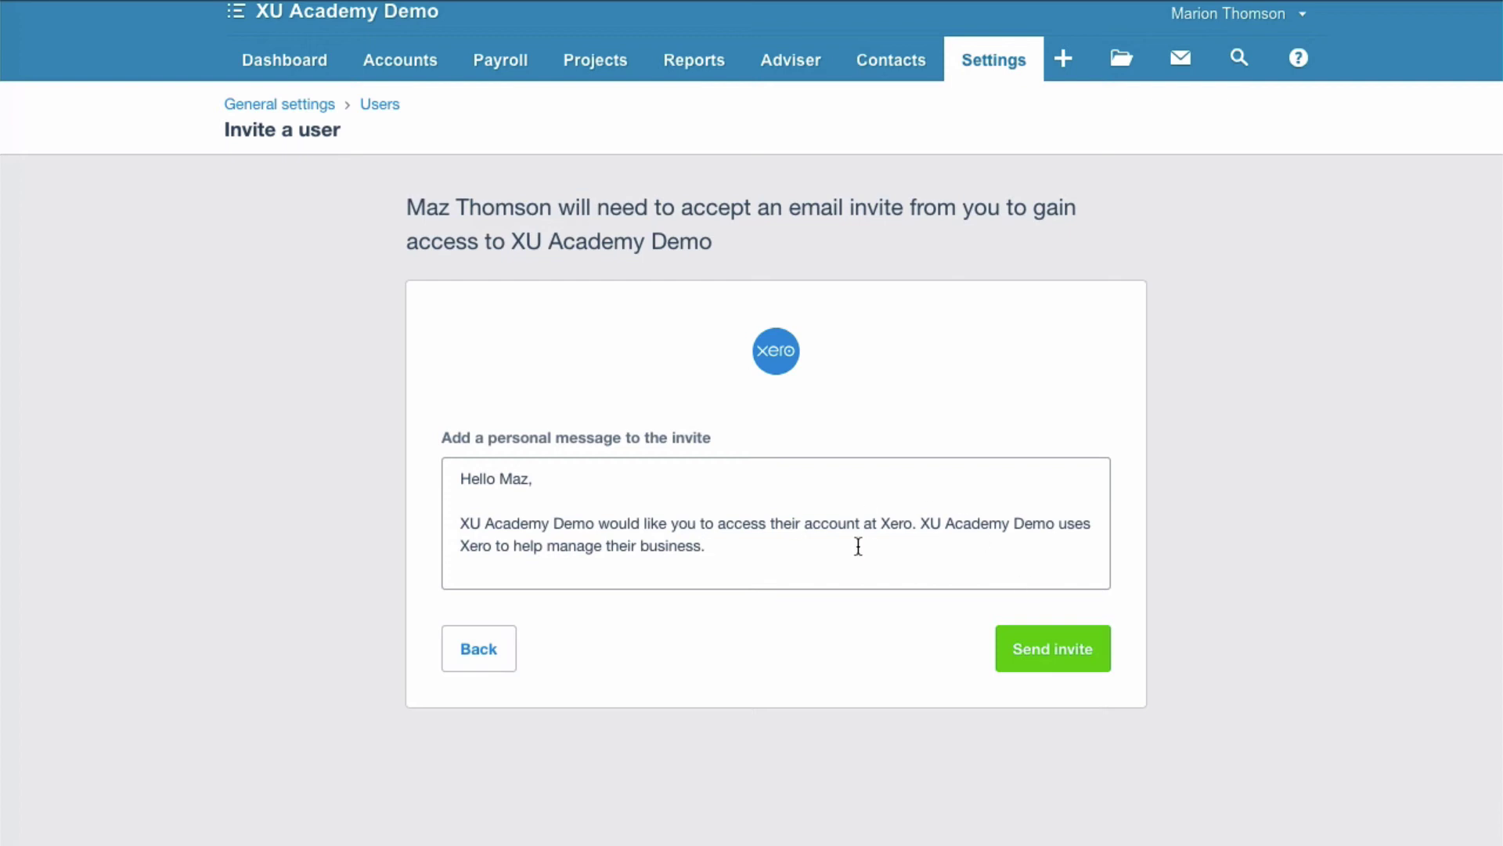
left_click(1065, 664)
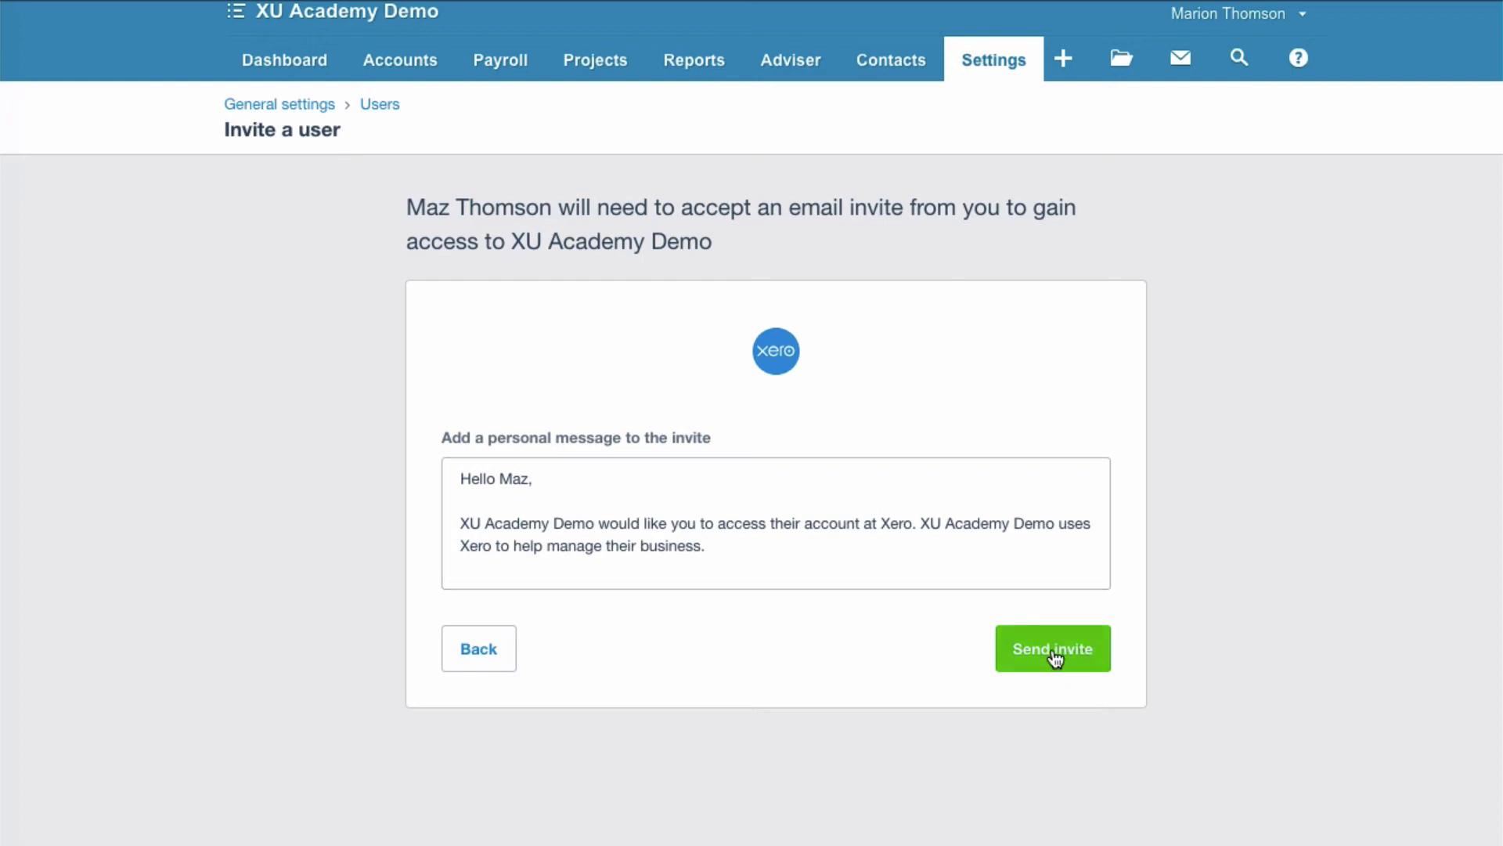
Send the invitation so the new user appears as pending with Standard • Reports access.
left_click(1057, 657)
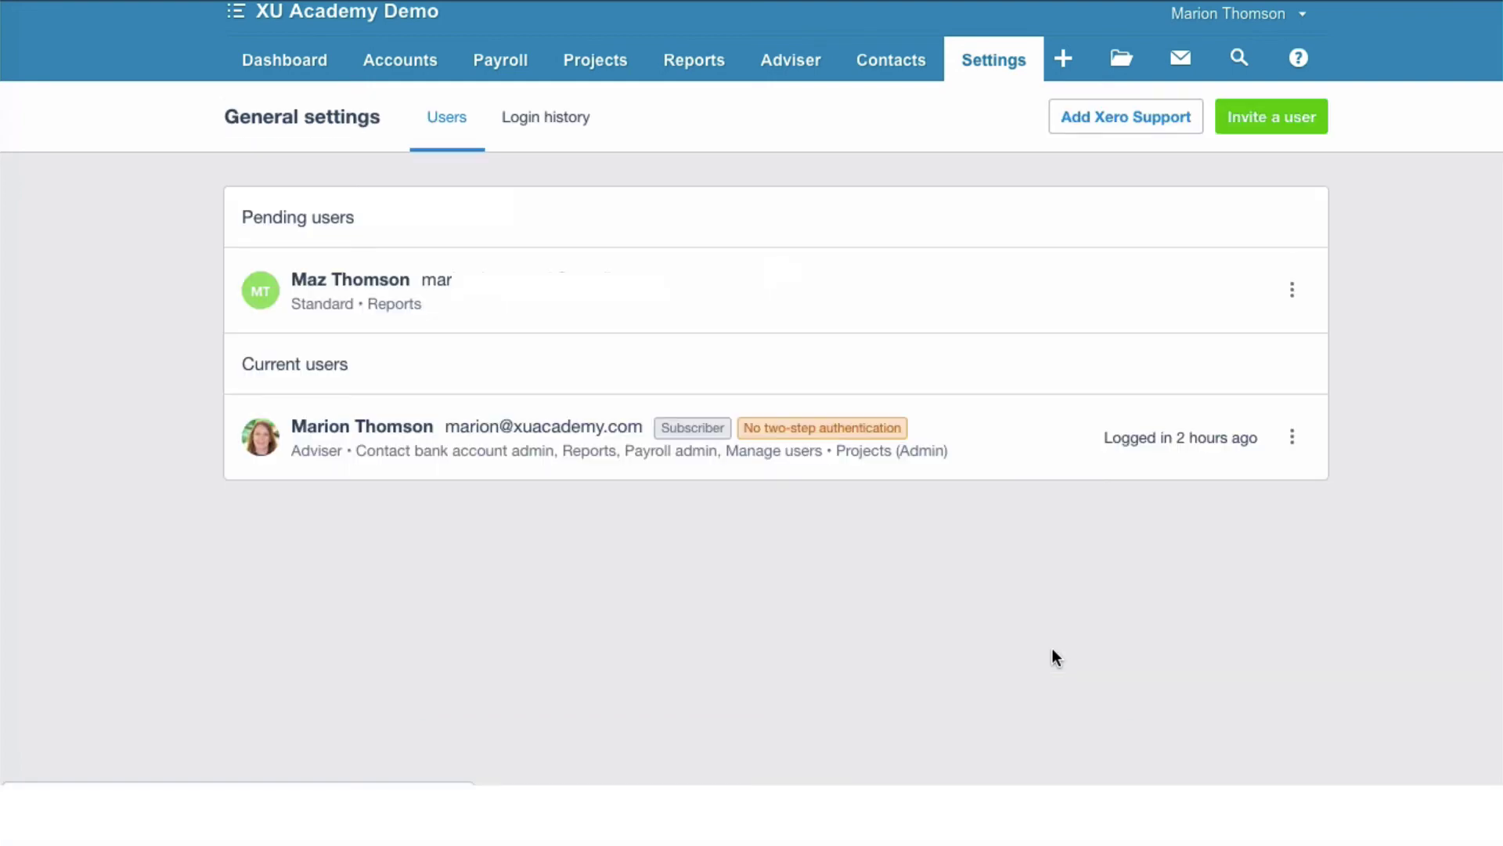